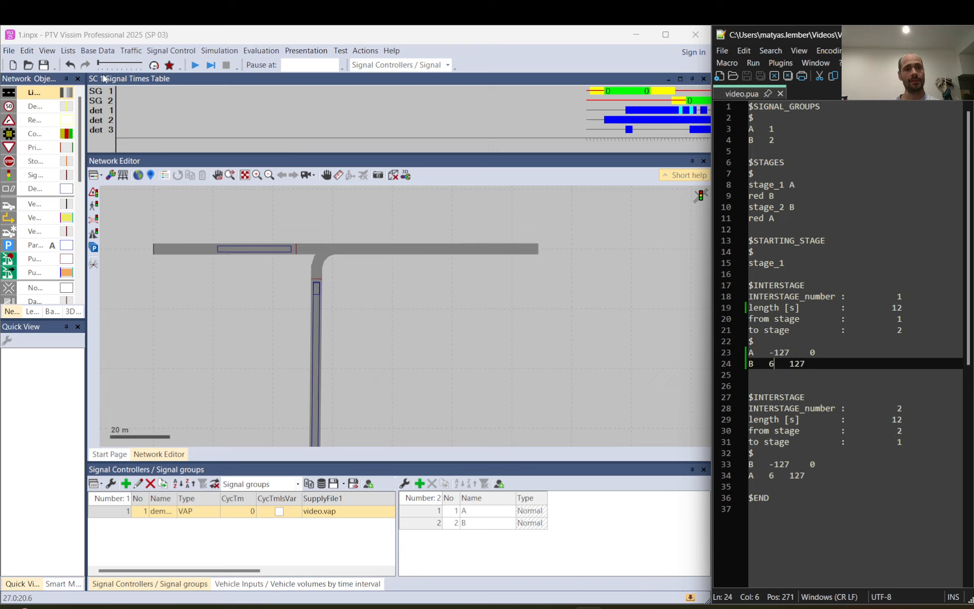
- Look at the signal controller selection for signal times table windows, then close it without changes
click(267, 48)
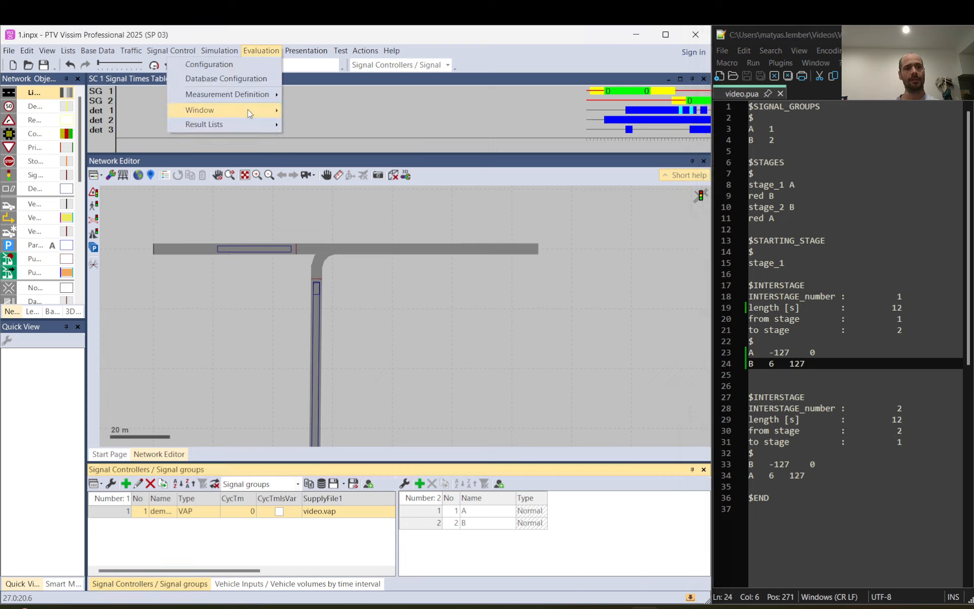
mouse_move(246, 108)
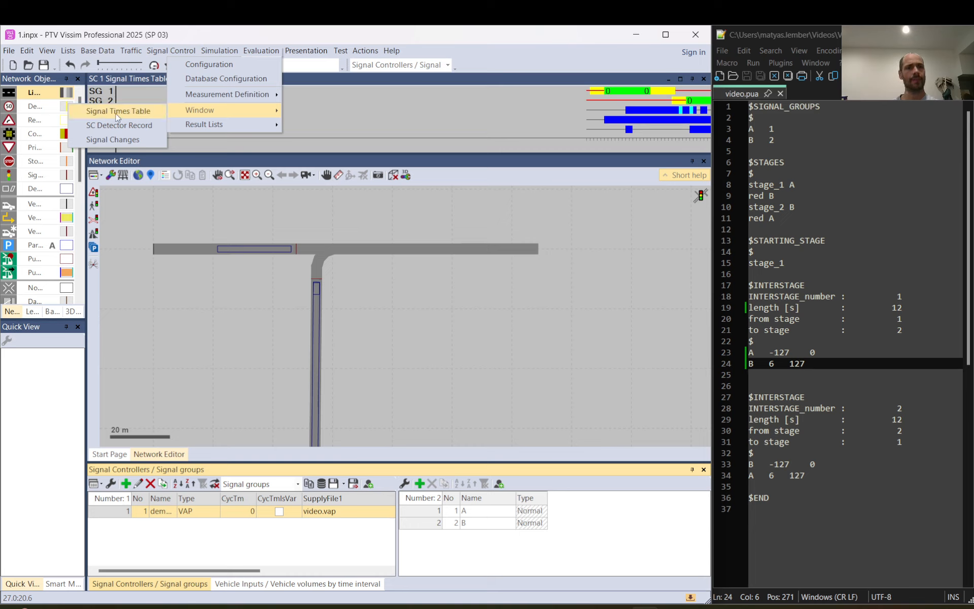
click(118, 111)
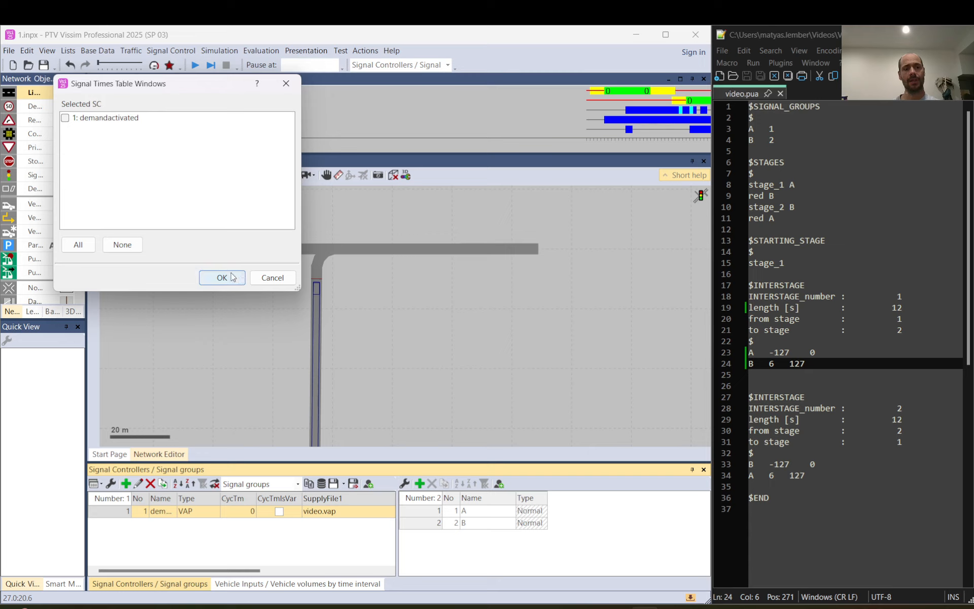
click(284, 277)
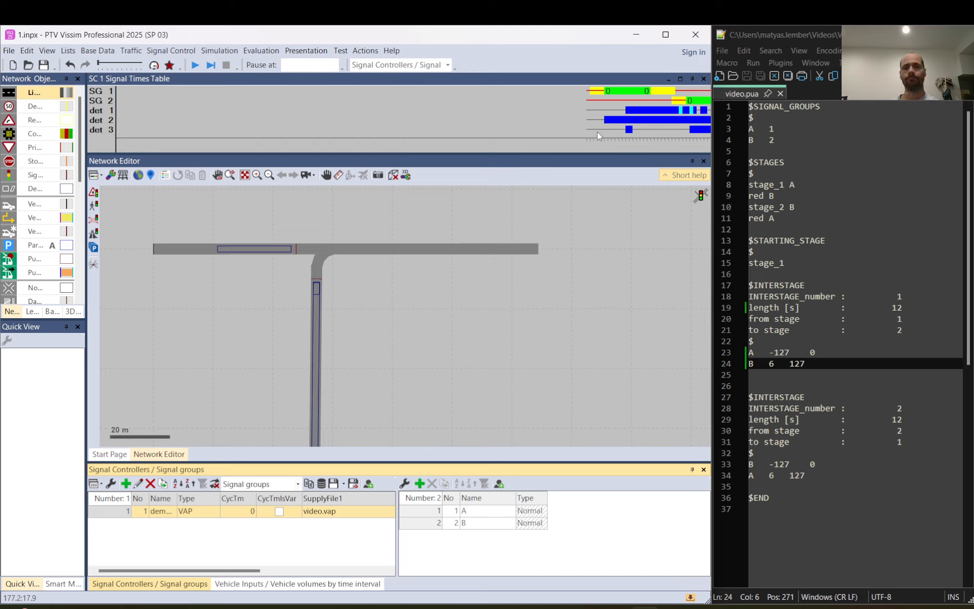
- Run the simulation to about 39 s, until signal group 2 has turned green, and pause it there
click(201, 64)
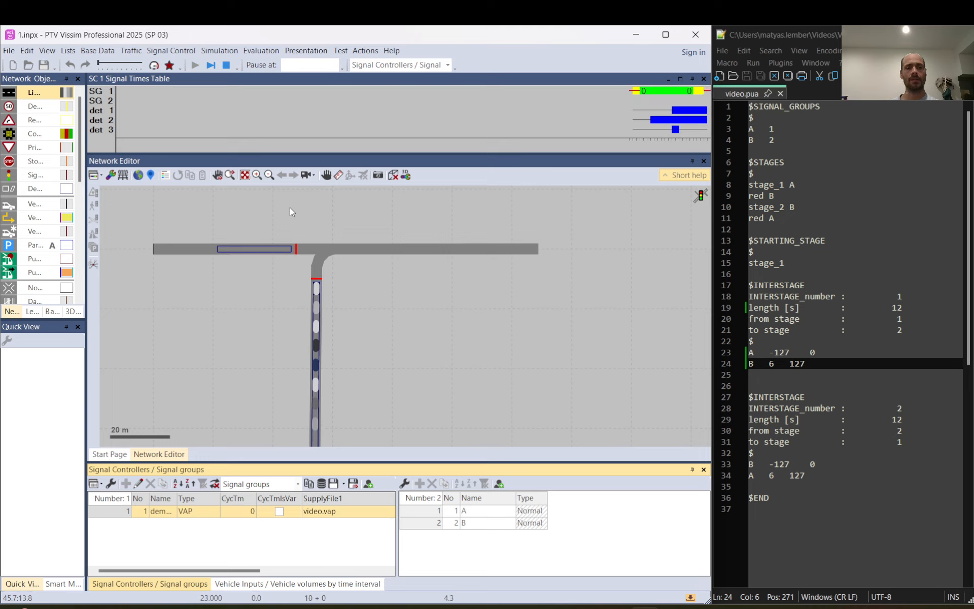
click(211, 65)
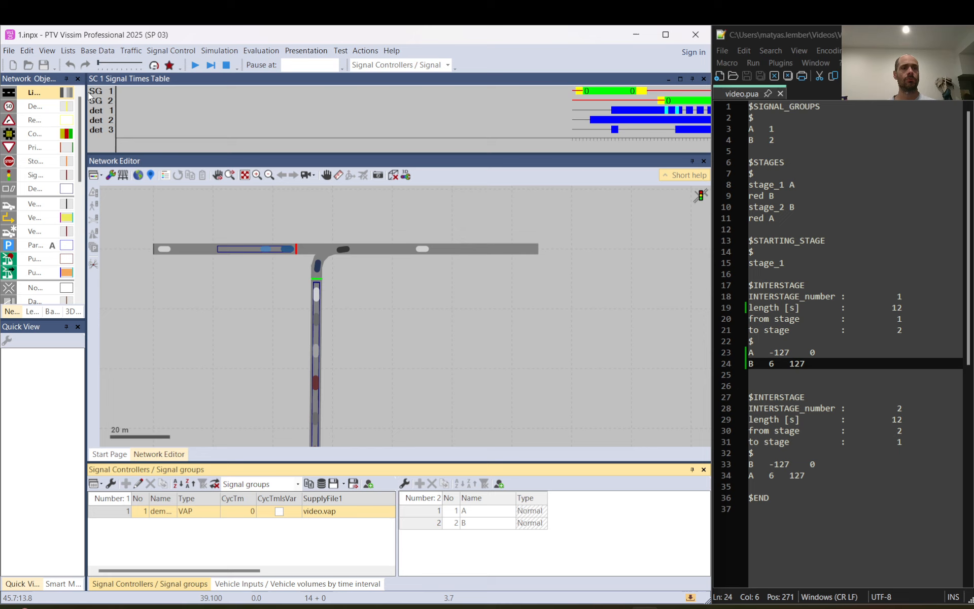
click(113, 98)
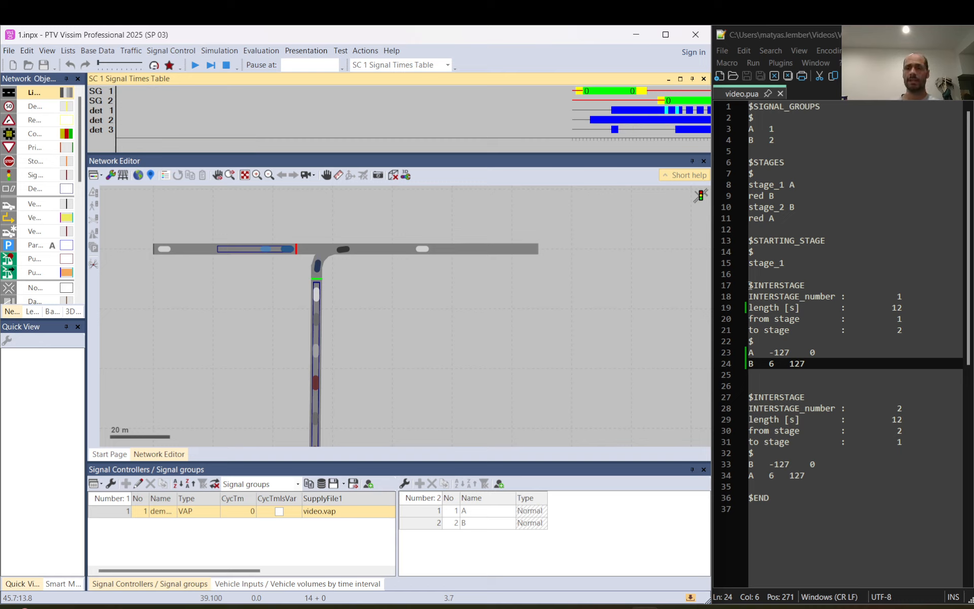
- Examine interstage 1 in video.pua, comparing its length with the switching times of signal groups A and B
drag(750, 285, 835, 374)
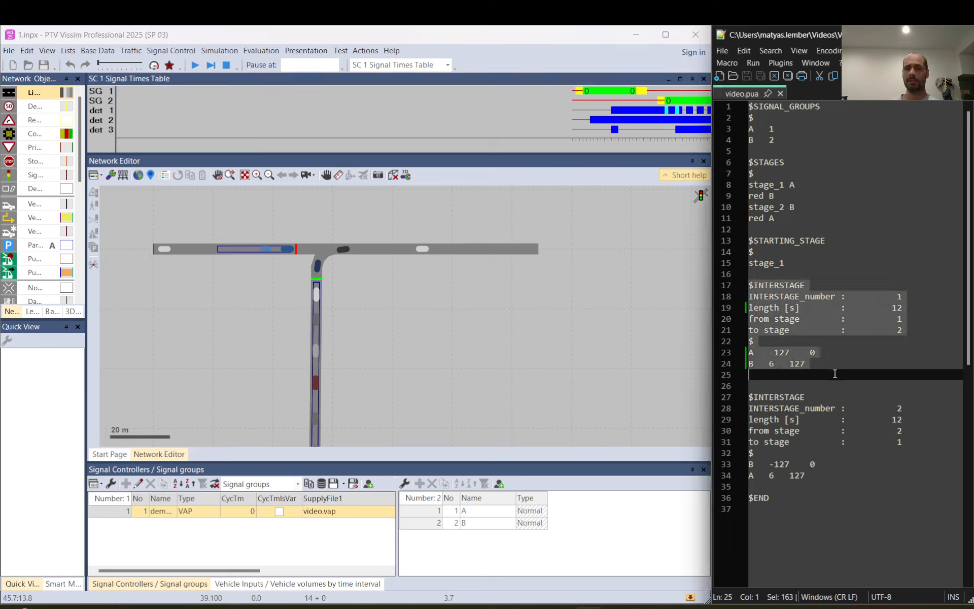
click(775, 363)
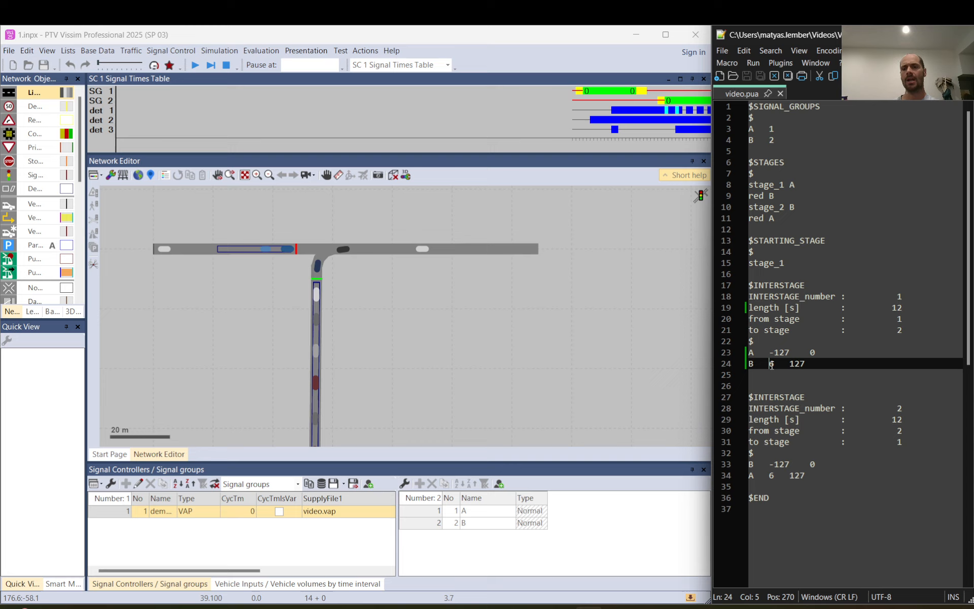
mouse_move(768, 364)
mouse_down()
mouse_move(755, 352)
mouse_move(771, 351)
mouse_move(776, 366)
mouse_up()
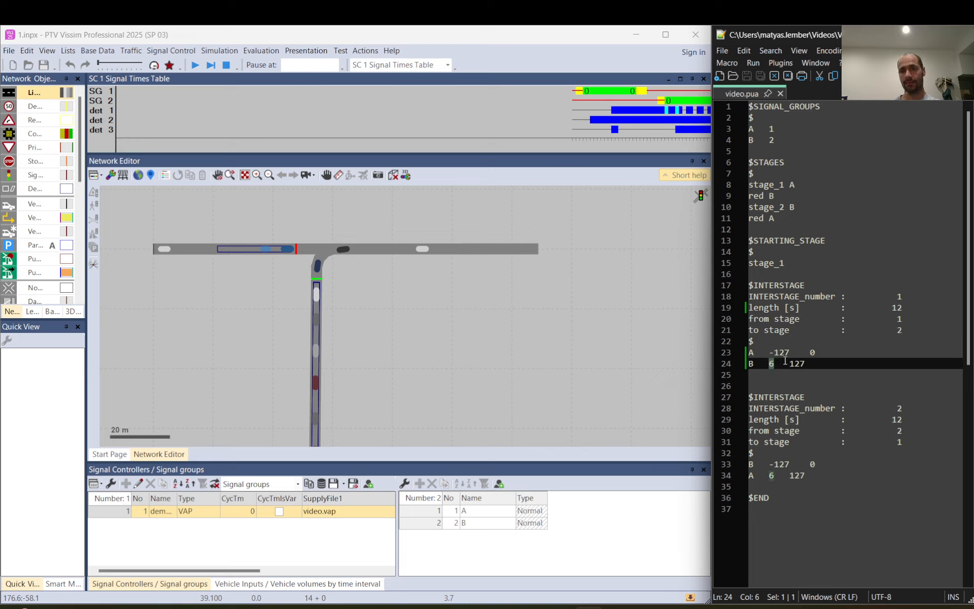
click(811, 353)
drag(812, 353, 815, 358)
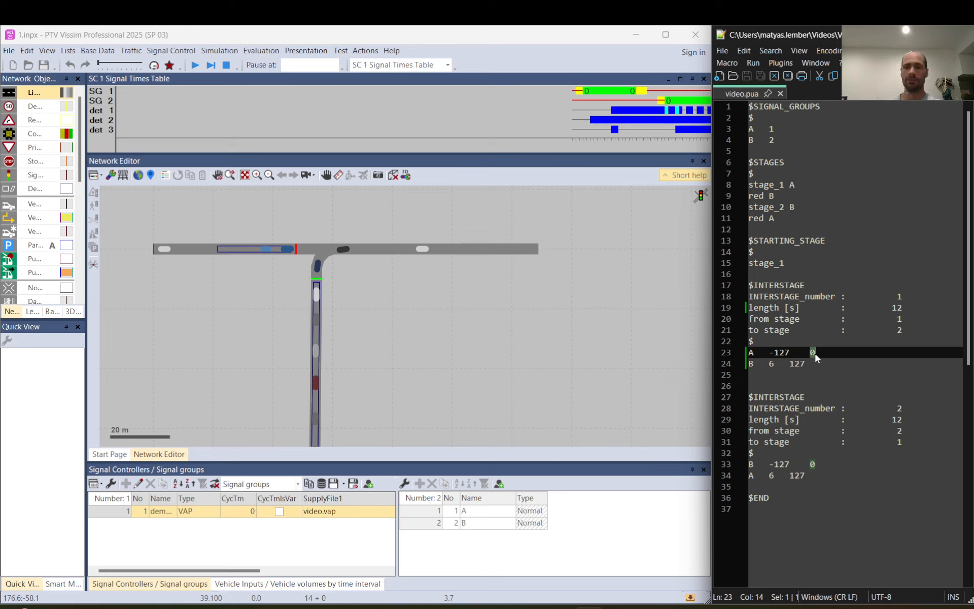
drag(904, 308, 892, 308)
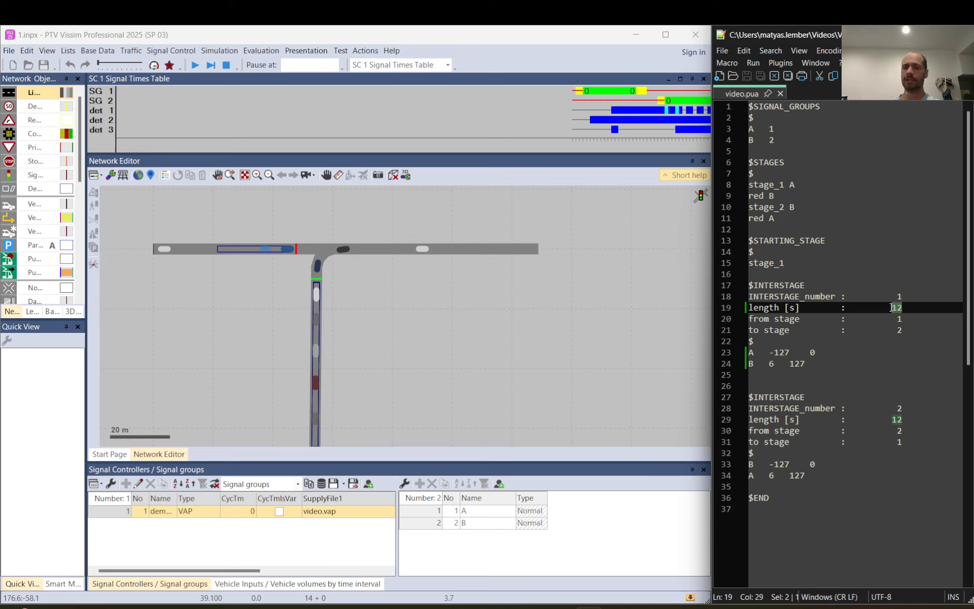
drag(817, 353, 809, 350)
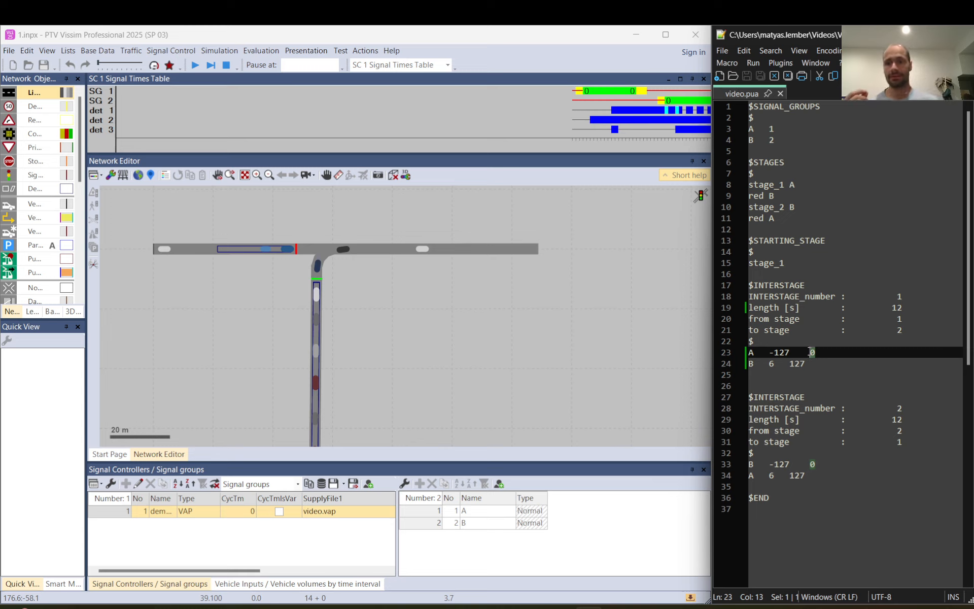
double_click(773, 364)
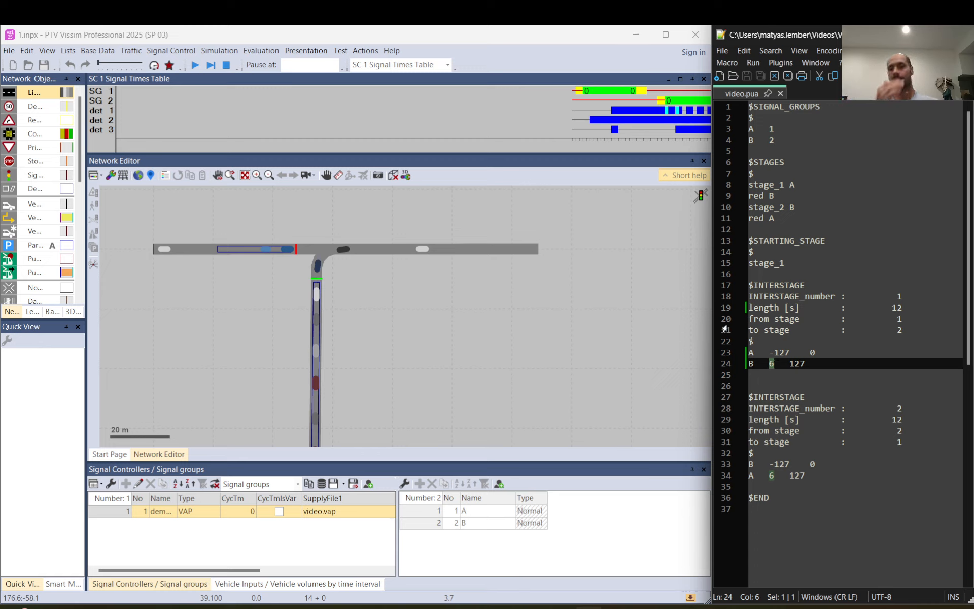
- Check the RedAmber and Amber times of both signal groups in the demandactivated signal controller
double_click(110, 516)
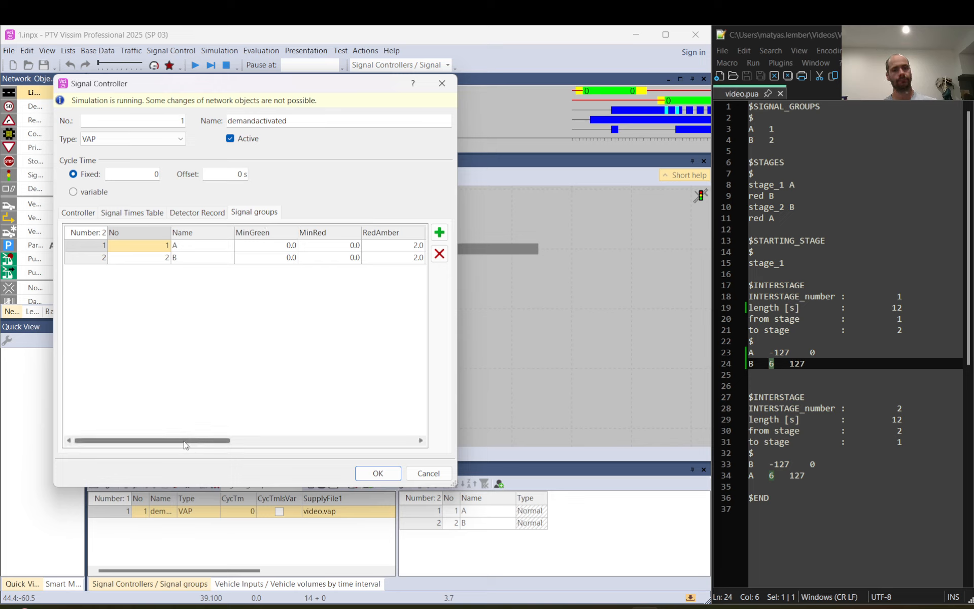
drag(187, 447, 256, 441)
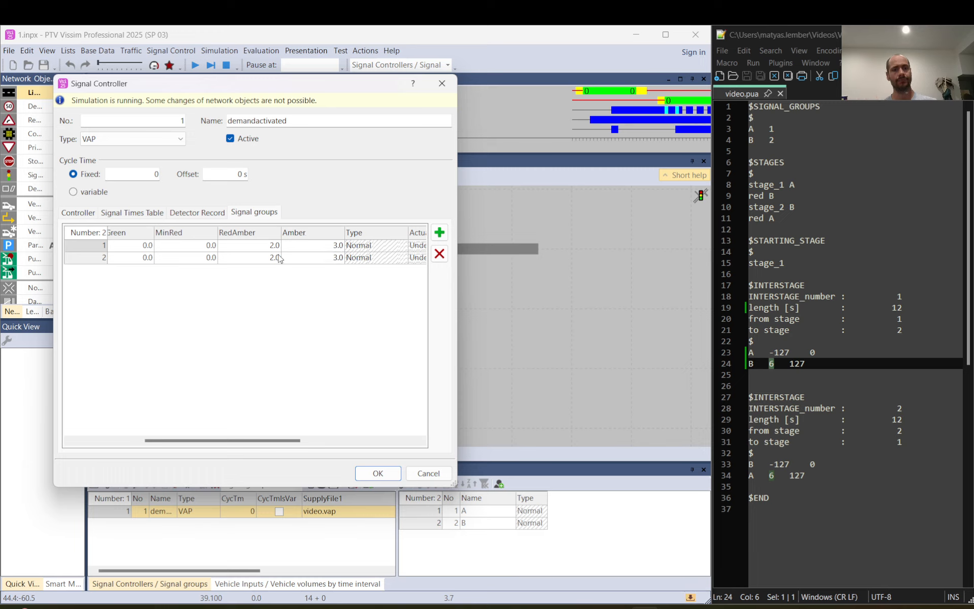
click(264, 247)
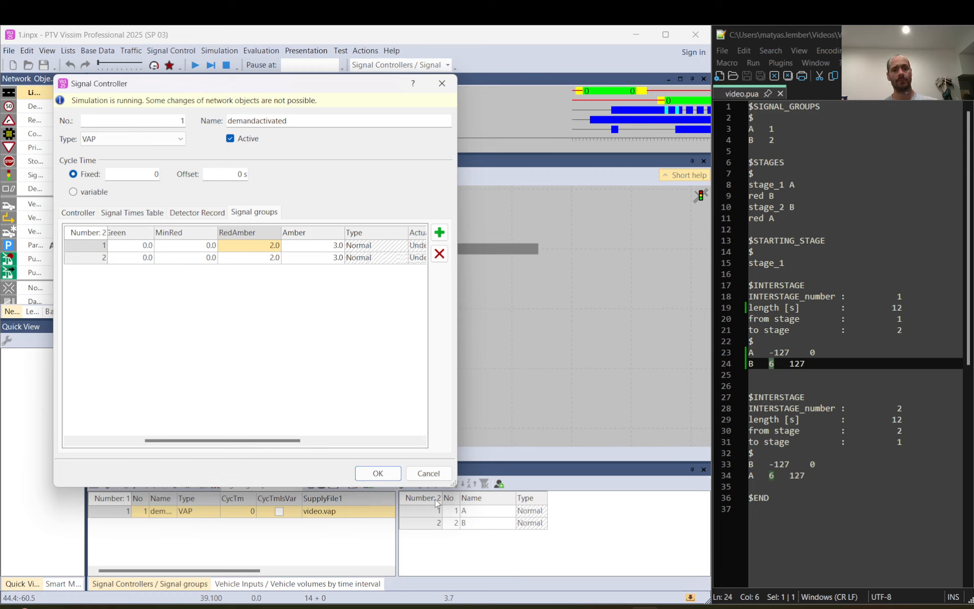
click(380, 472)
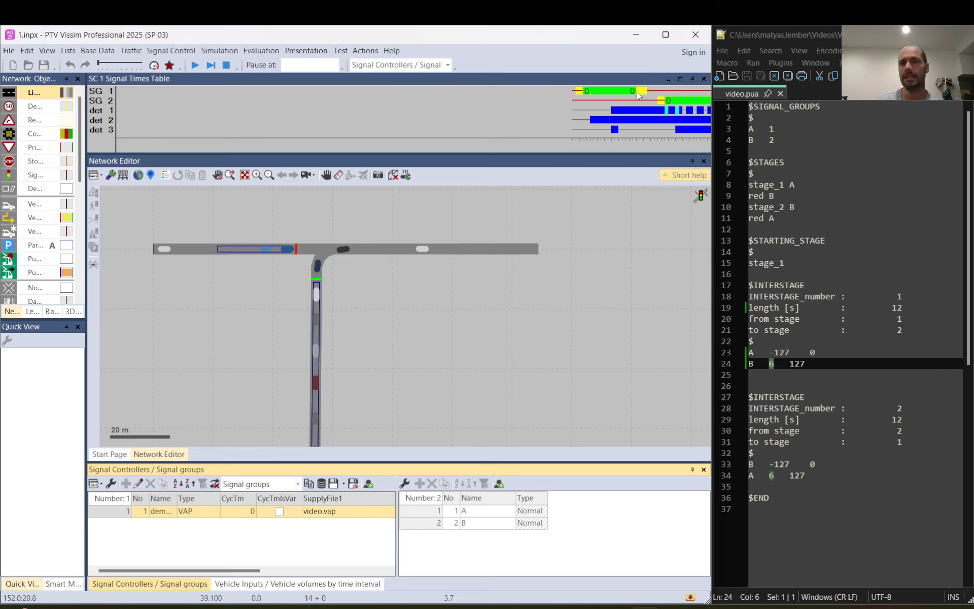
- Measure the amber period after signal group 1's green in the signal times table
click(638, 89)
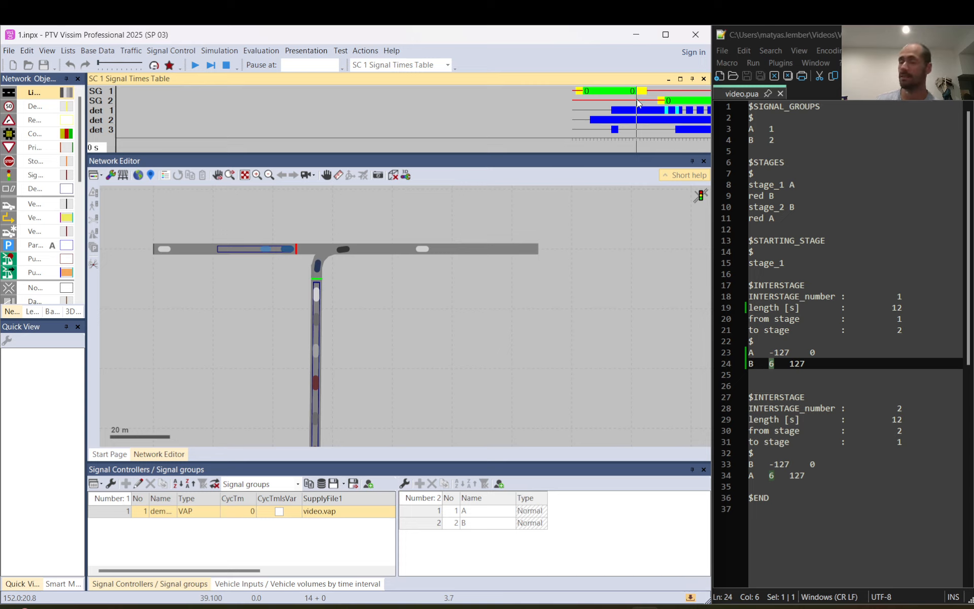
drag(637, 99, 660, 102)
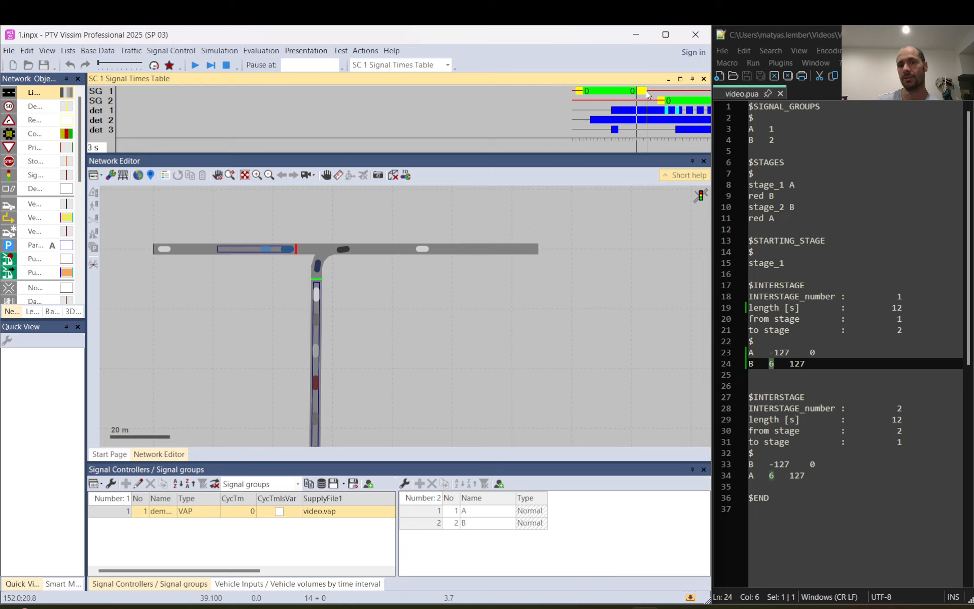
drag(647, 92, 646, 92)
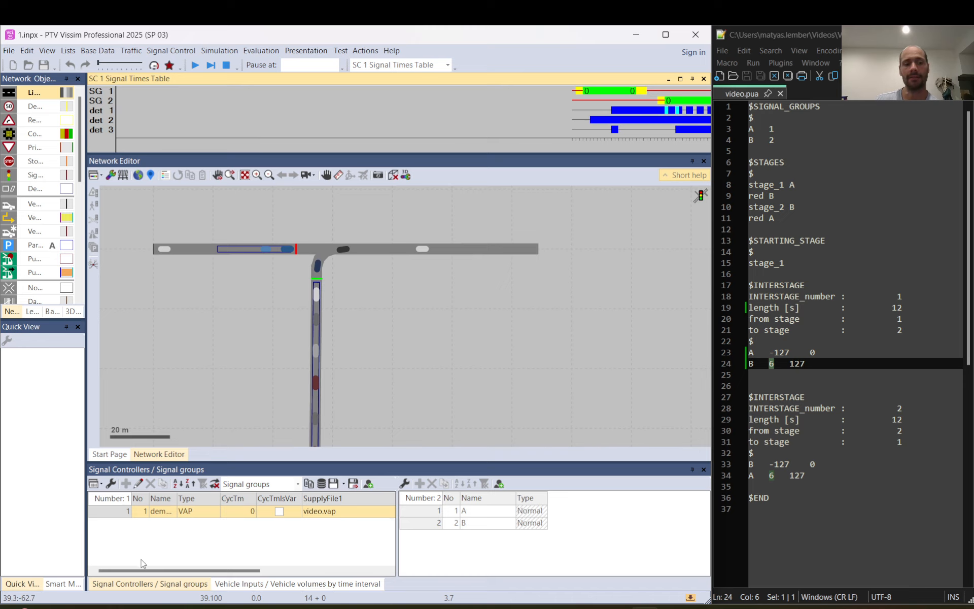
- Review the signal group timings of the demandactivated signal controller again and close its settings
double_click(102, 512)
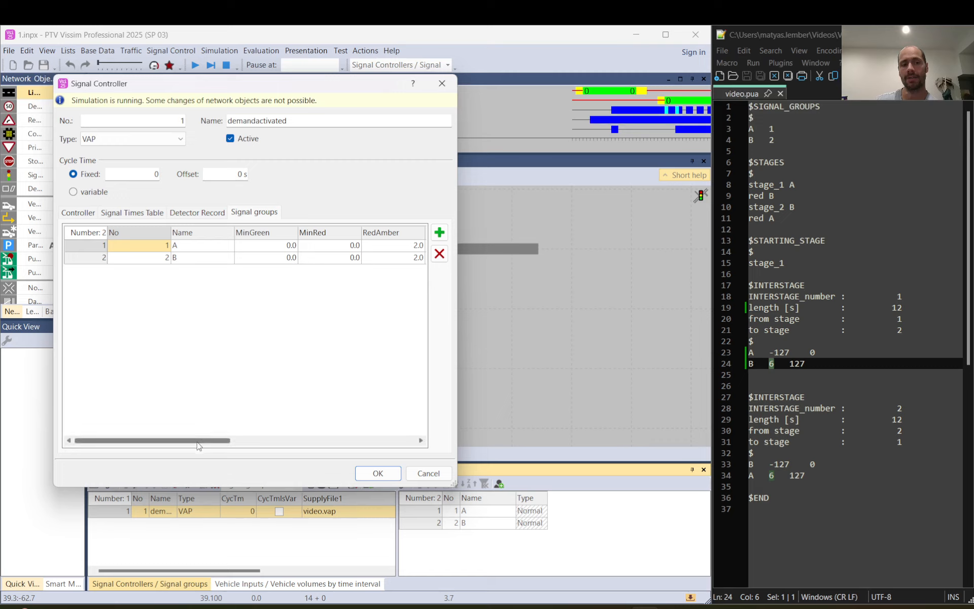
drag(198, 446, 230, 445)
click(378, 473)
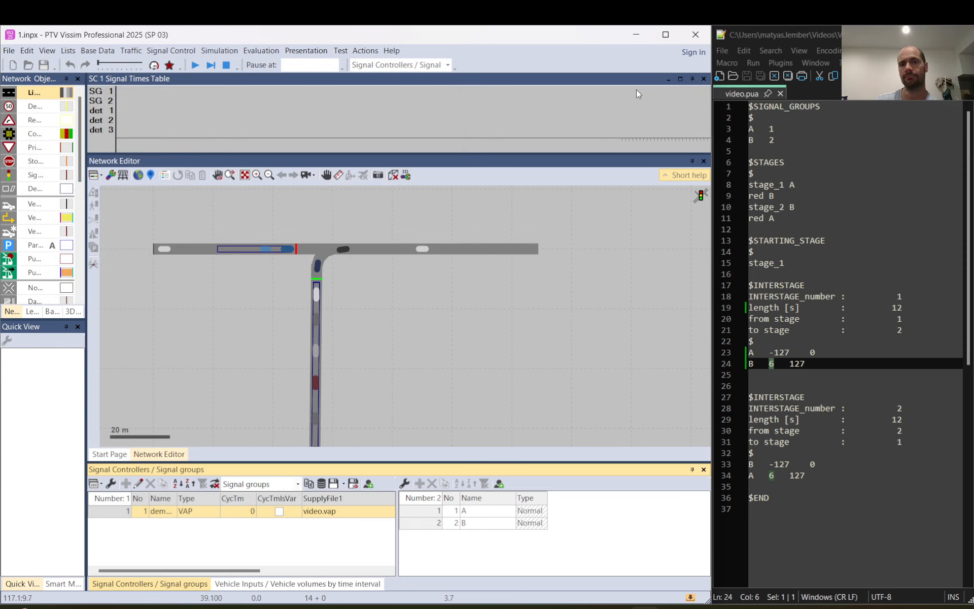
- Measure the interval from the end of signal group 1's green to the start of signal group 2's green in the signal times table
click(636, 89)
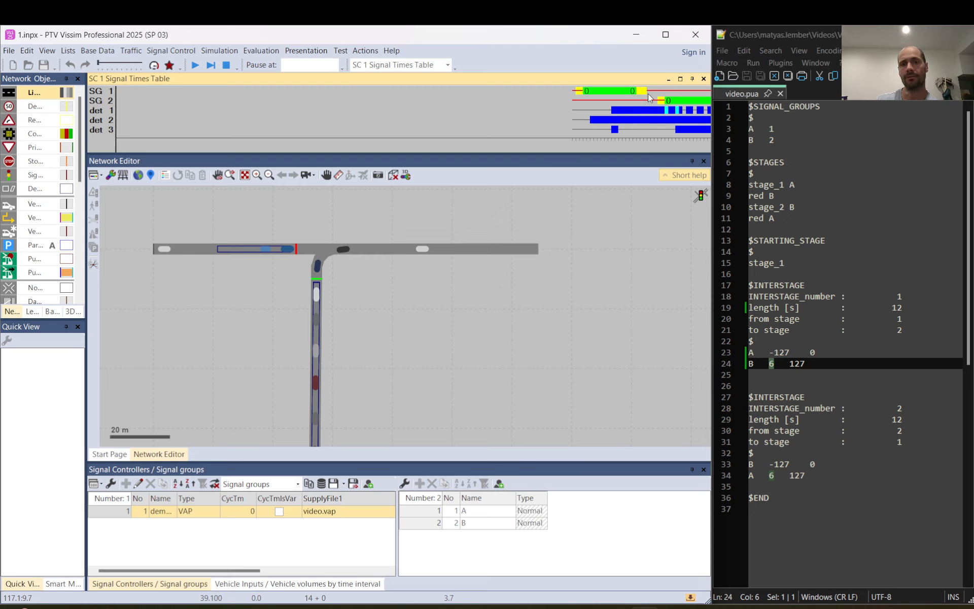
click(658, 100)
drag(657, 99, 664, 104)
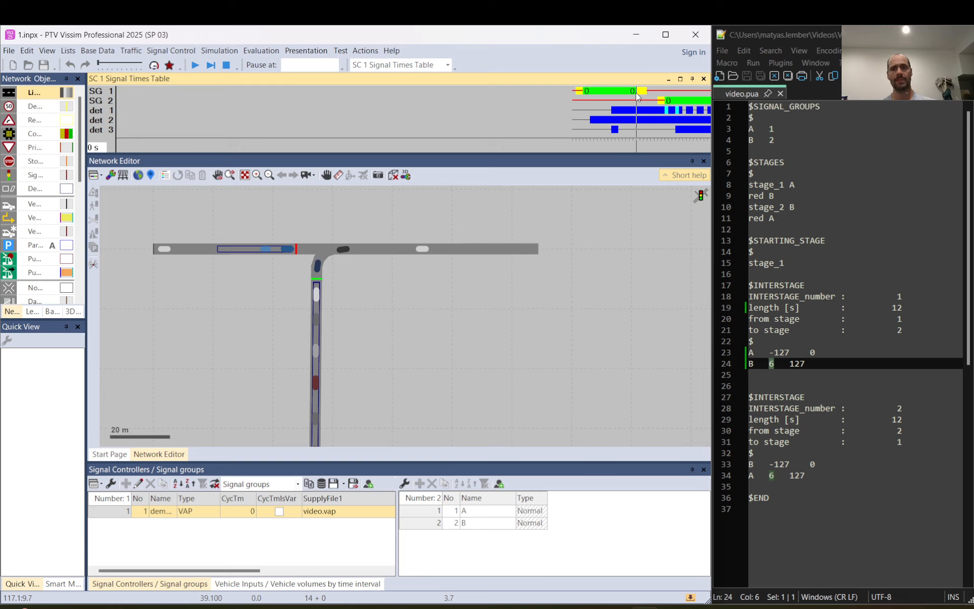
drag(637, 95, 666, 101)
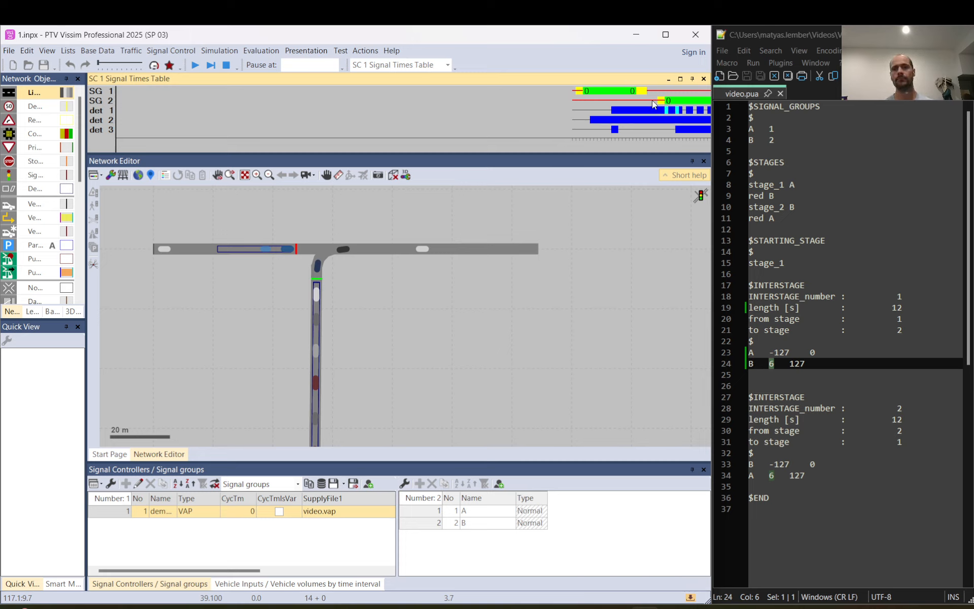
- Examine the switch-on and switch-off values in the A and B lines of interstage 1 in video.pua
click(751, 352)
drag(751, 352, 817, 353)
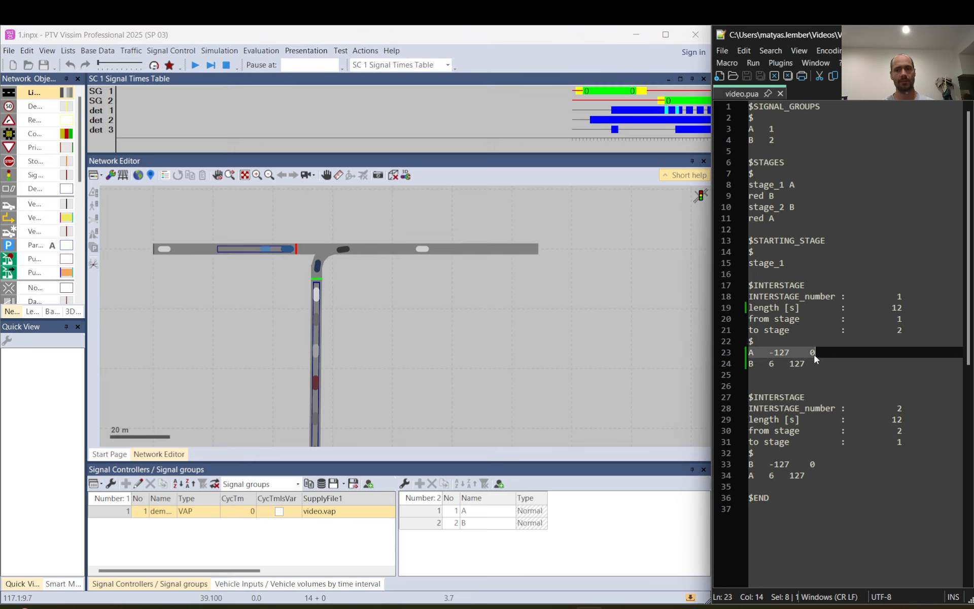
click(751, 353)
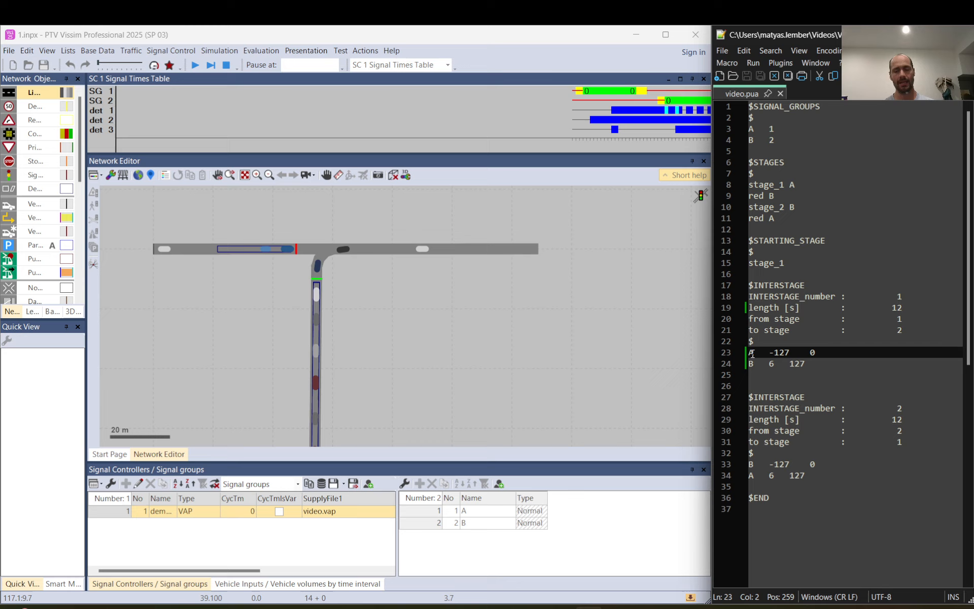
key(shift+Left)
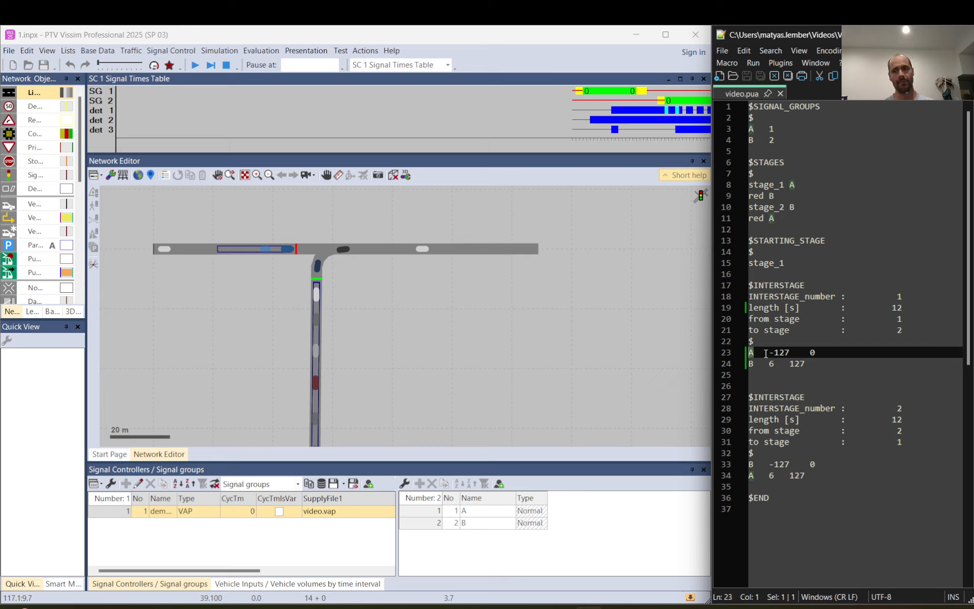
drag(770, 353, 790, 352)
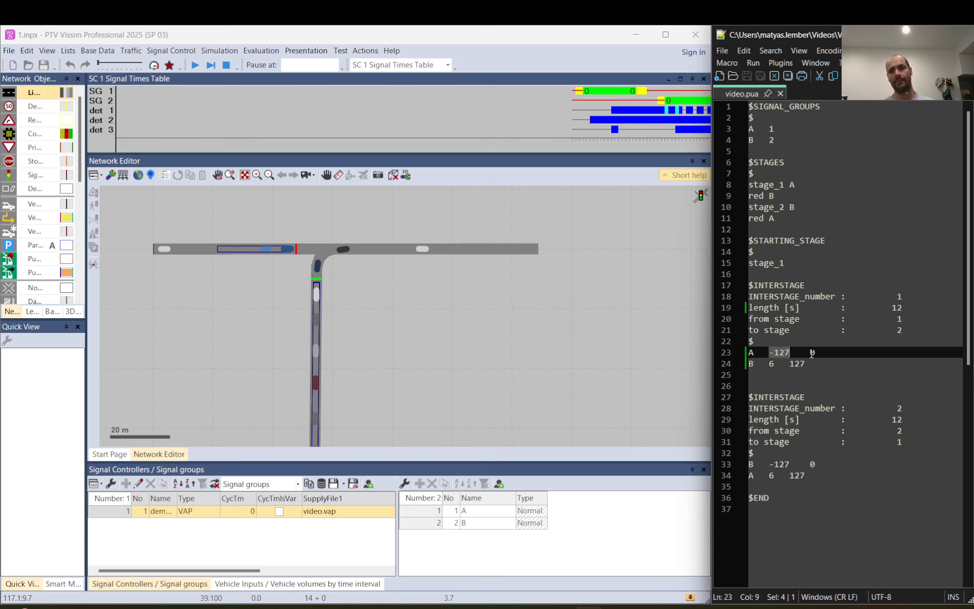
drag(810, 354, 816, 357)
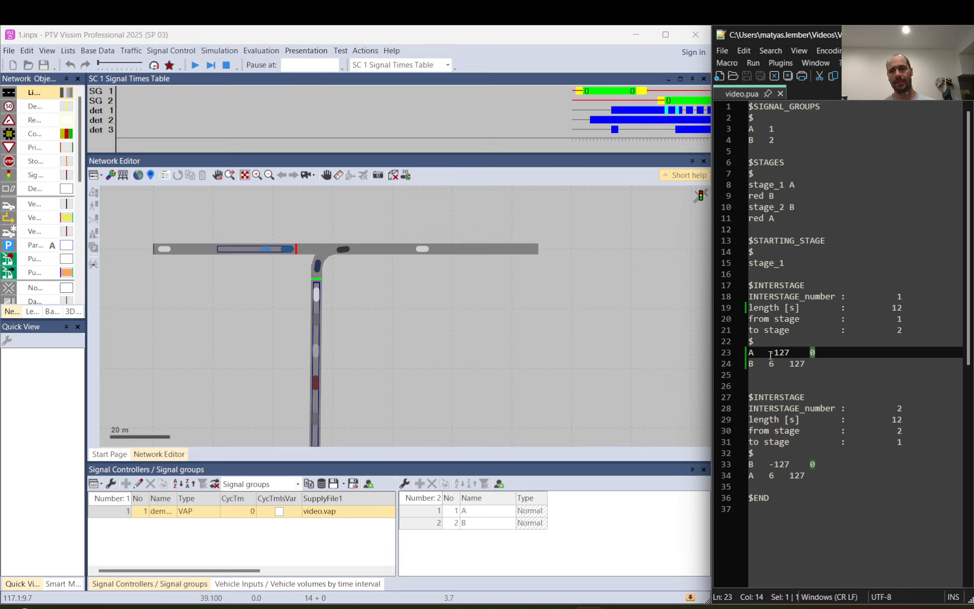
drag(771, 353, 793, 352)
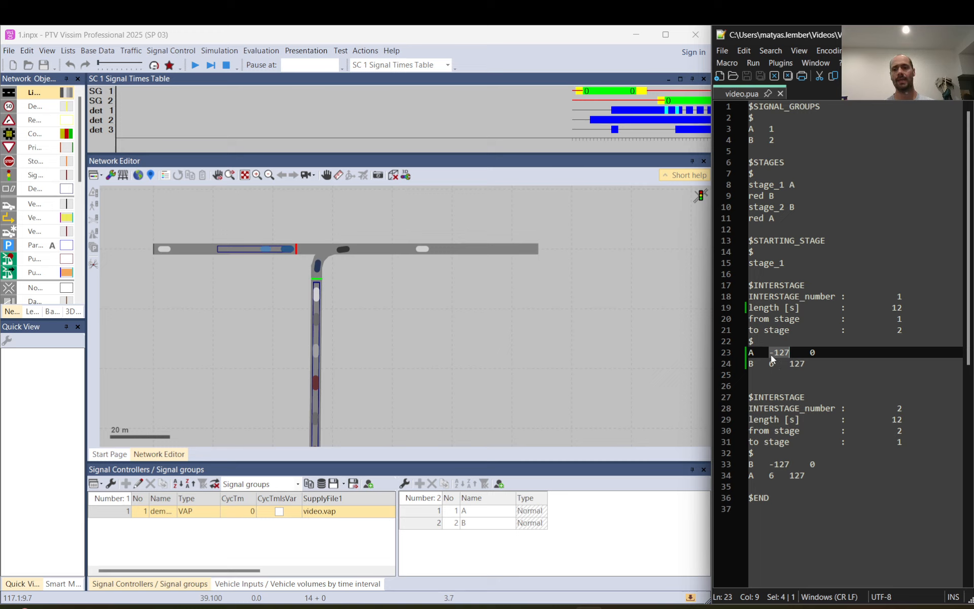
click(770, 354)
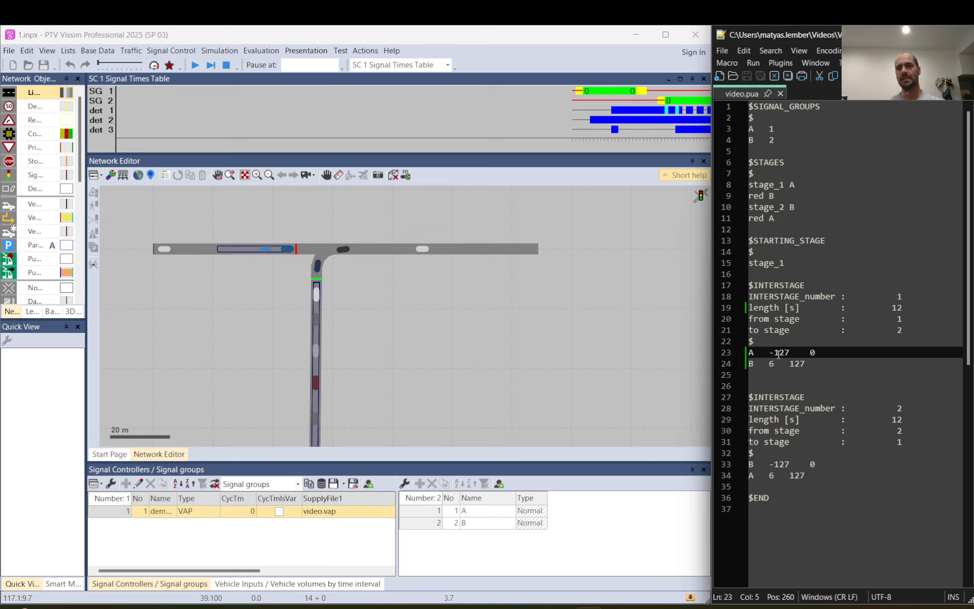
drag(788, 355, 771, 353)
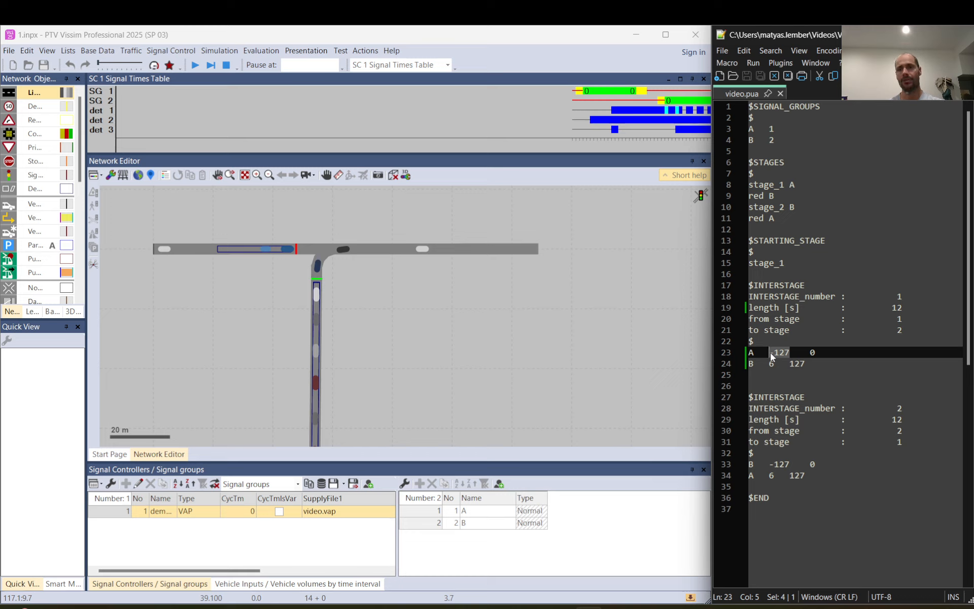
double_click(798, 363)
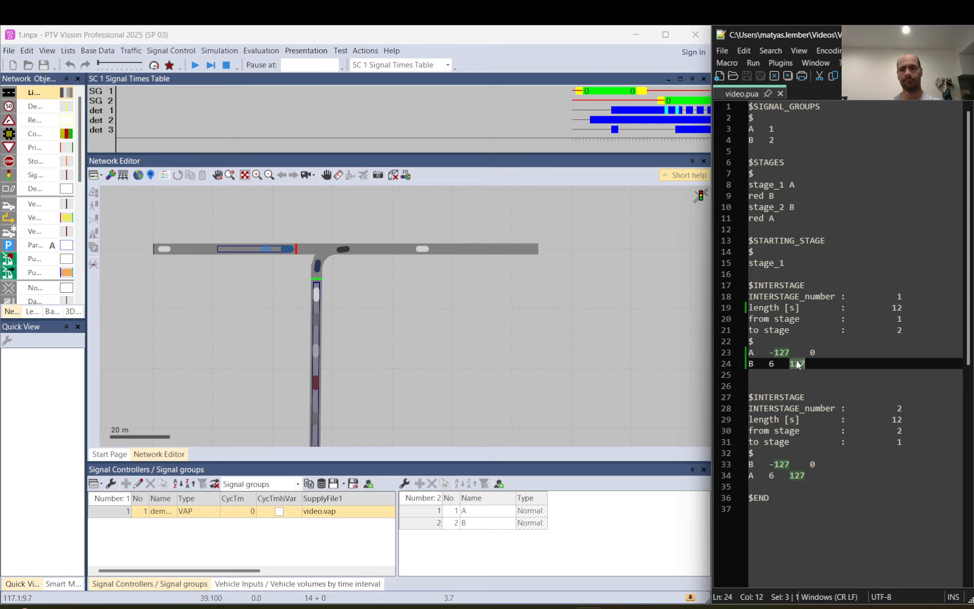
- Set the switch-on value of signal group B in interstage 1 to 8 and save video.pua
double_click(770, 363)
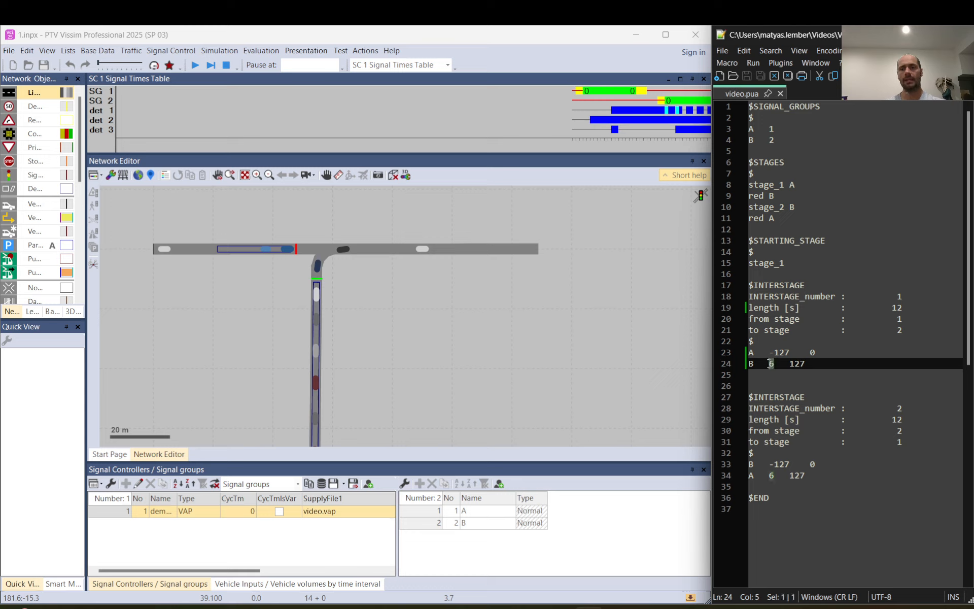
text(8)
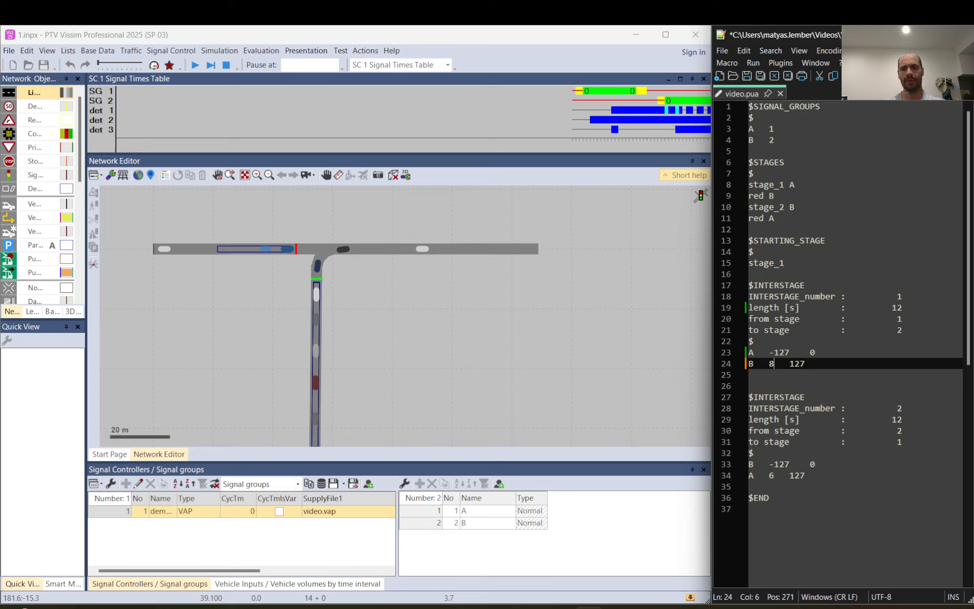
click(749, 77)
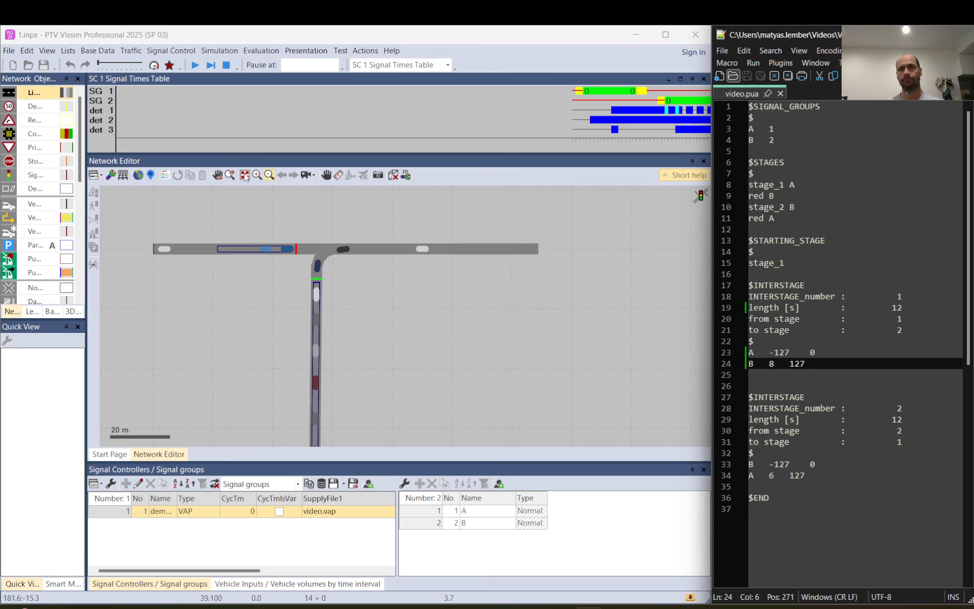
- Rerun the simulation, pause it once signal group 2 switches, and measure from signal group 1's green end to signal group 2's red-amber start
click(225, 68)
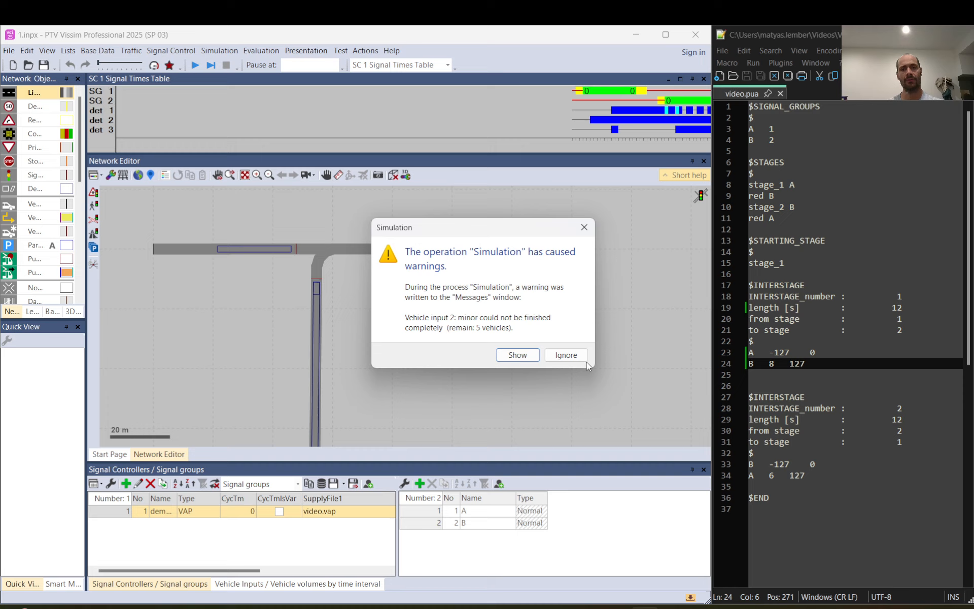
click(566, 354)
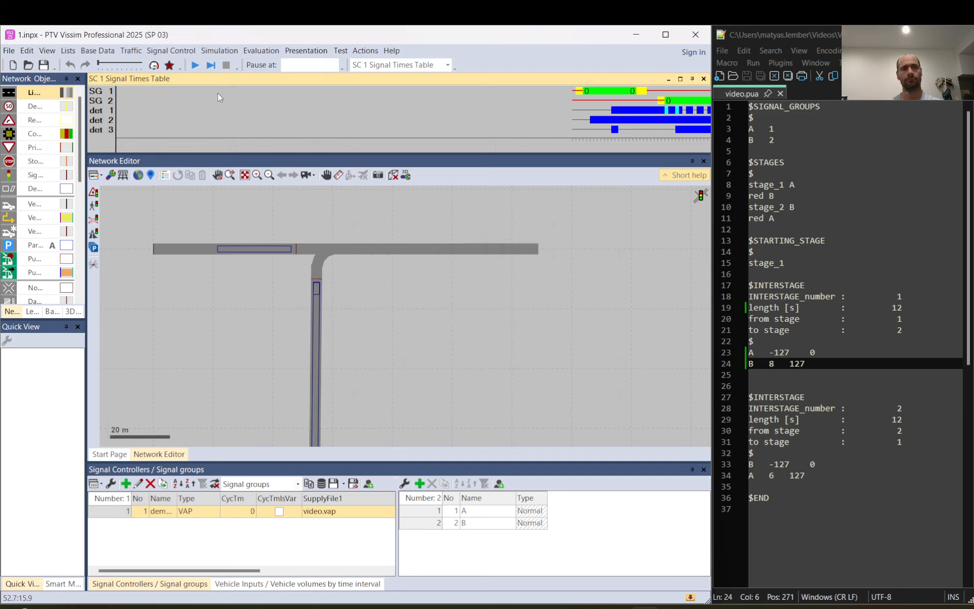
click(193, 65)
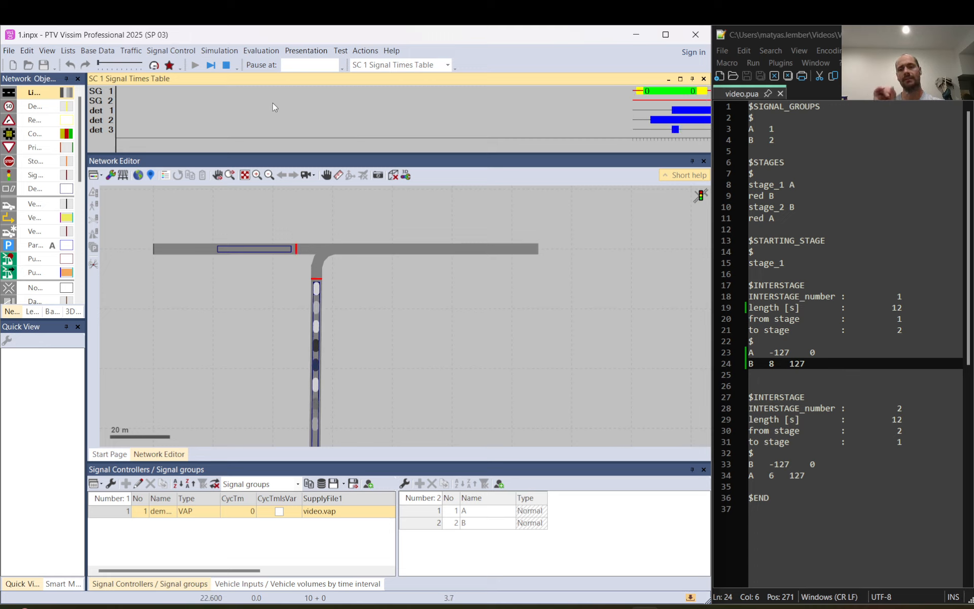
click(211, 65)
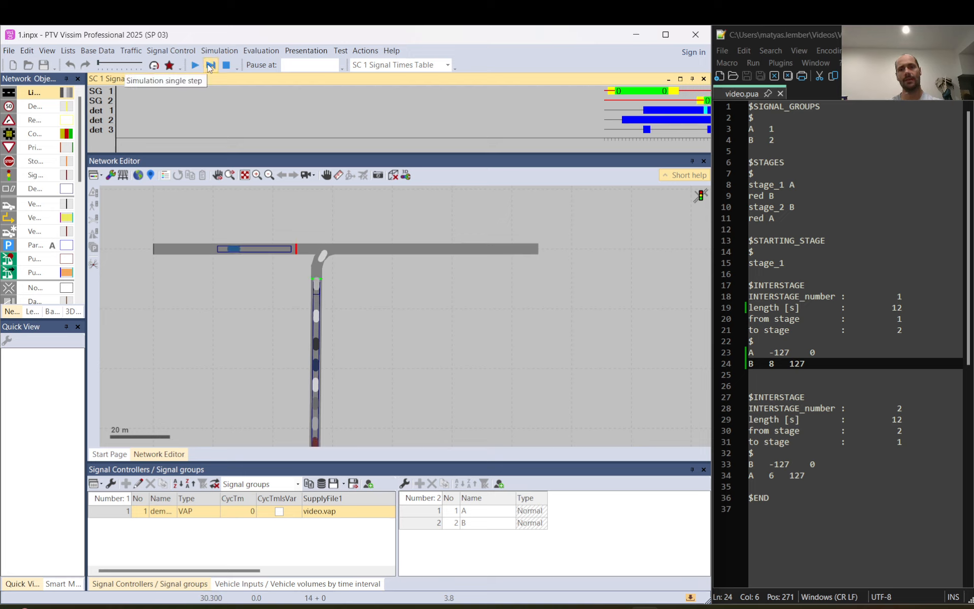
drag(669, 92, 696, 95)
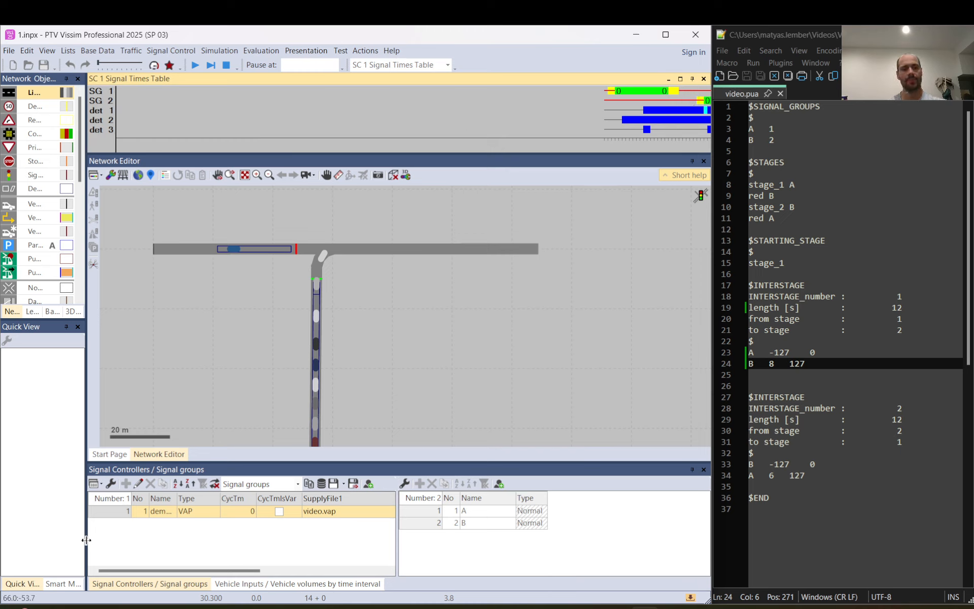
- Stop the simulation and set RedAmber to 0 for both signal groups of the demandactivated controller
click(228, 66)
click(117, 514)
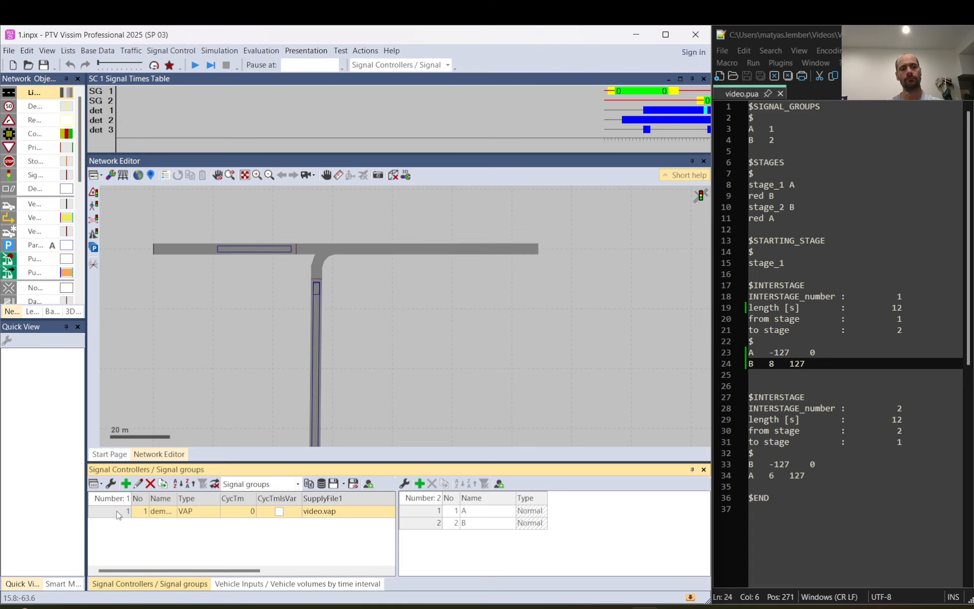
double_click(116, 514)
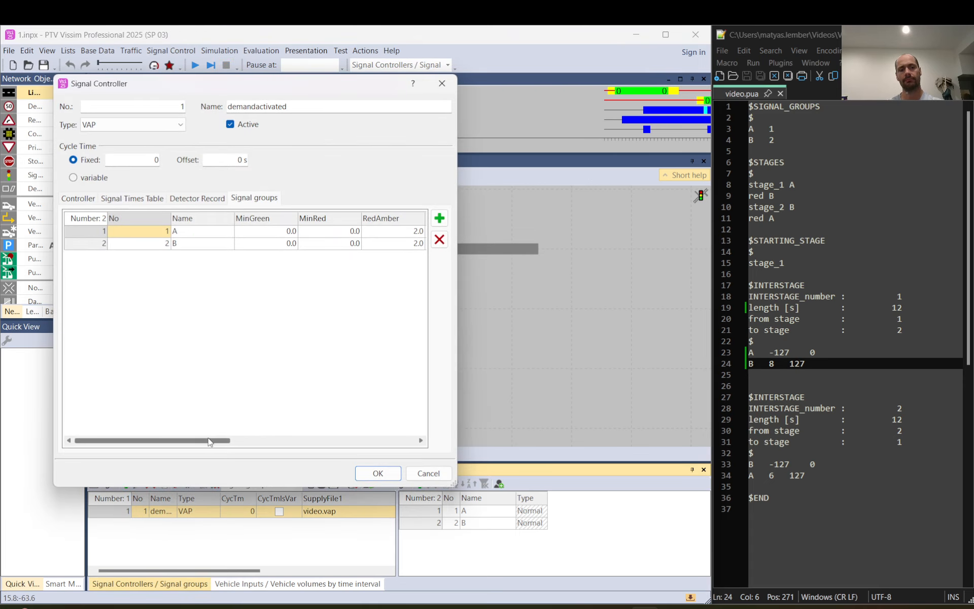
drag(212, 442, 261, 441)
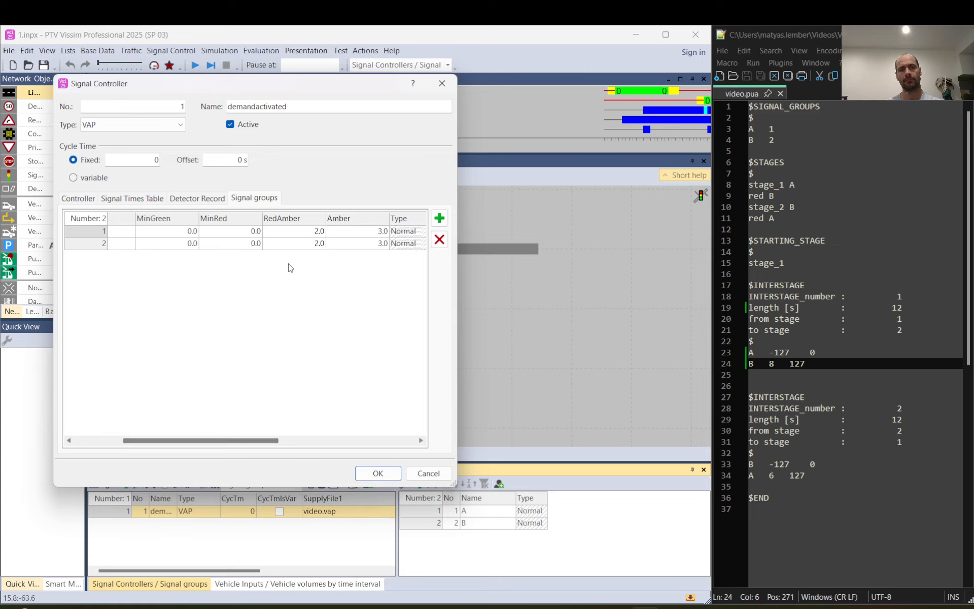
click(302, 236)
text(0)
key(Return)
text(0)
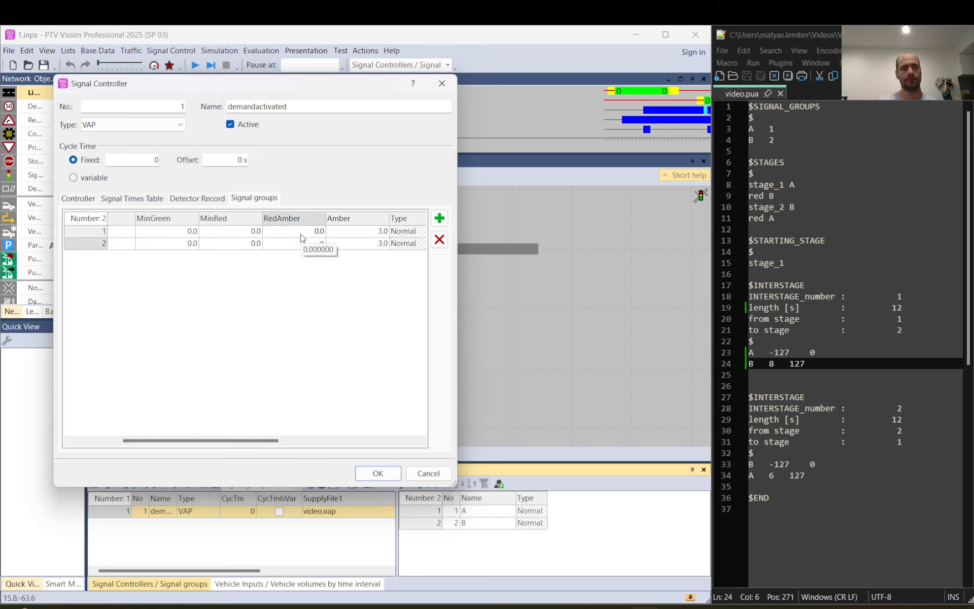
- Set Amber to 0 for both signal groups and confirm the controller settings
key(Right)
key(Up)
text(0)
key(Right)
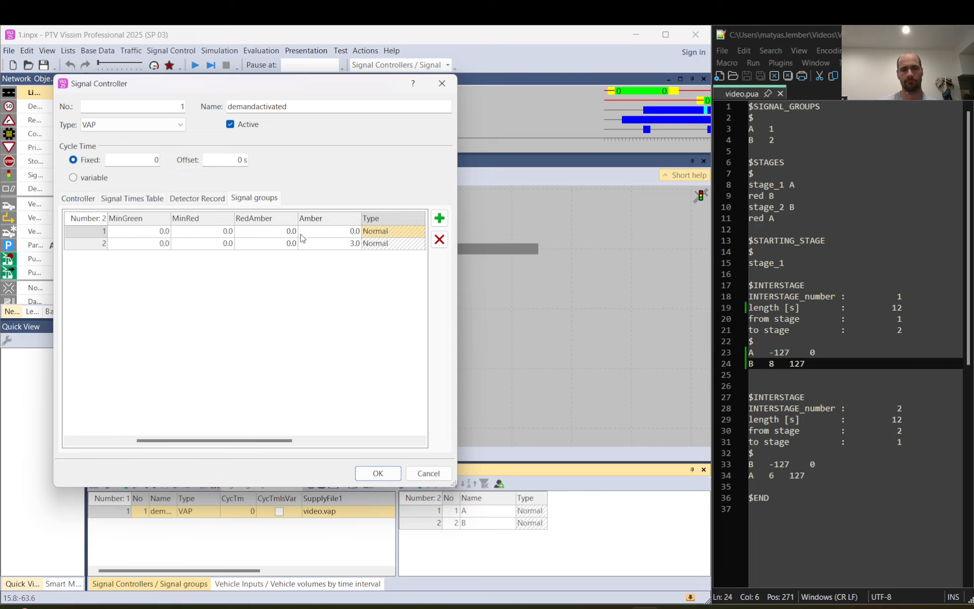
key(Down)
key(Left)
text(0)
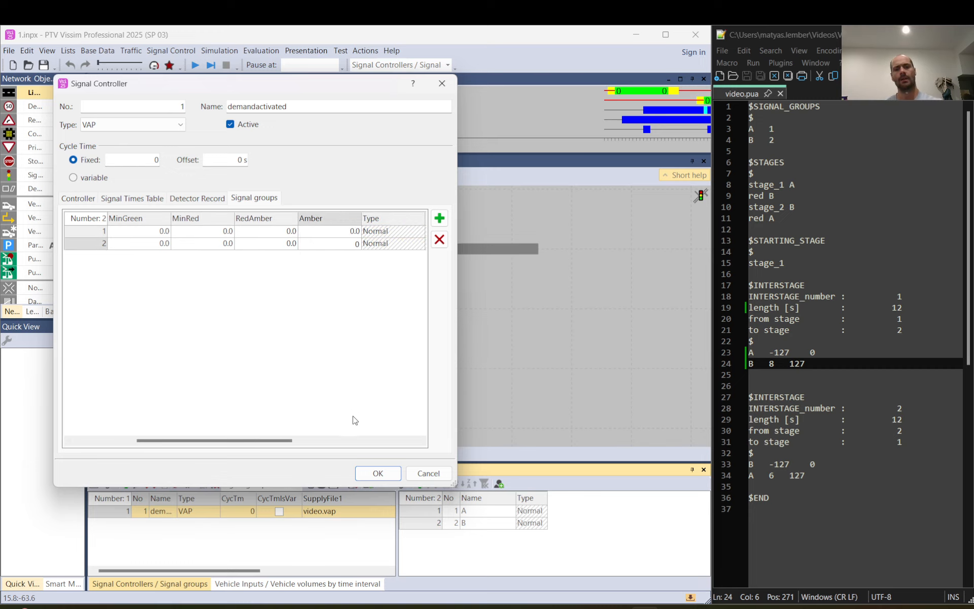
click(378, 473)
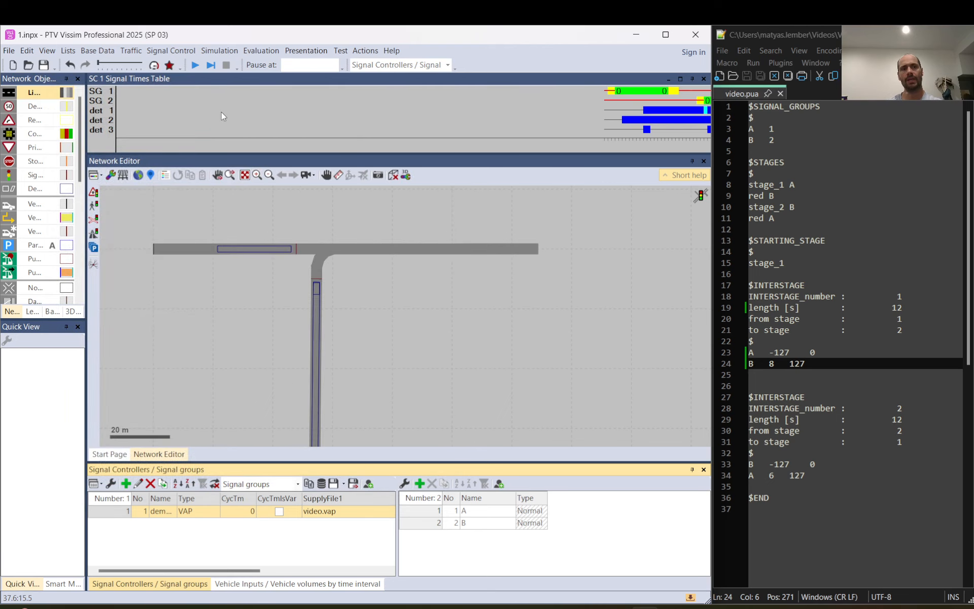
- Run the simulation with the changes saved, pause it at signal group 2's green, and measure the gap between both greens
click(194, 65)
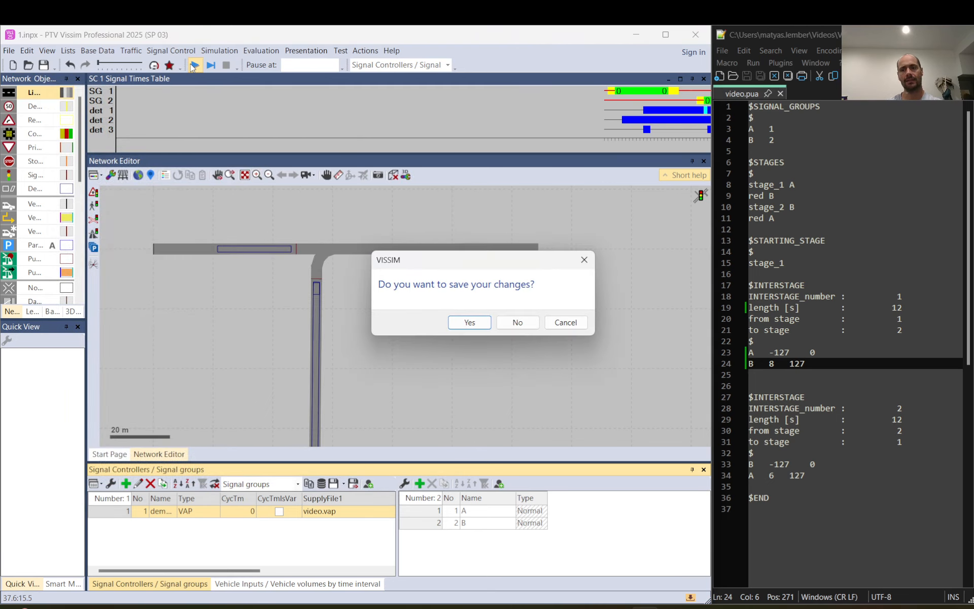
click(469, 322)
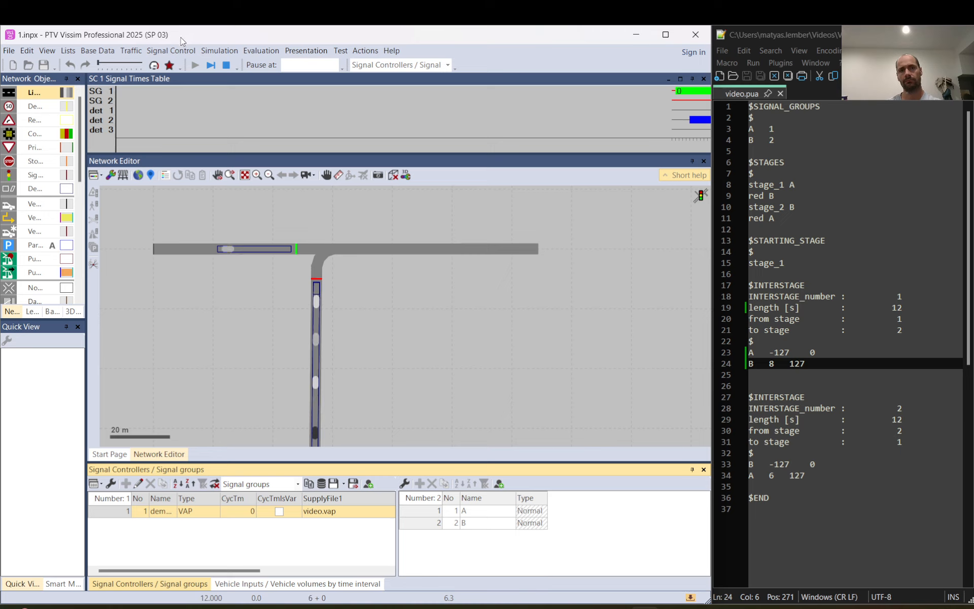
click(212, 66)
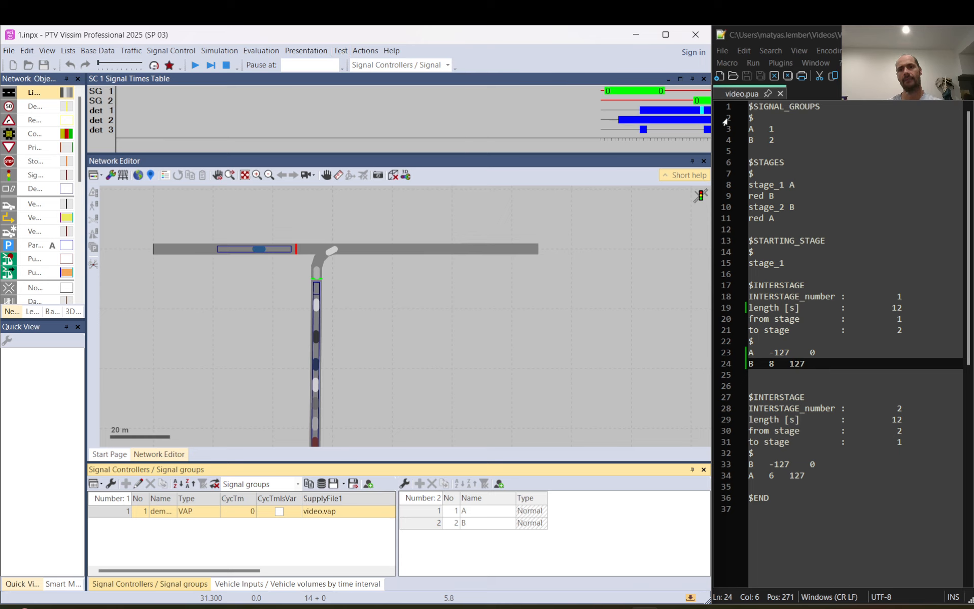
click(666, 89)
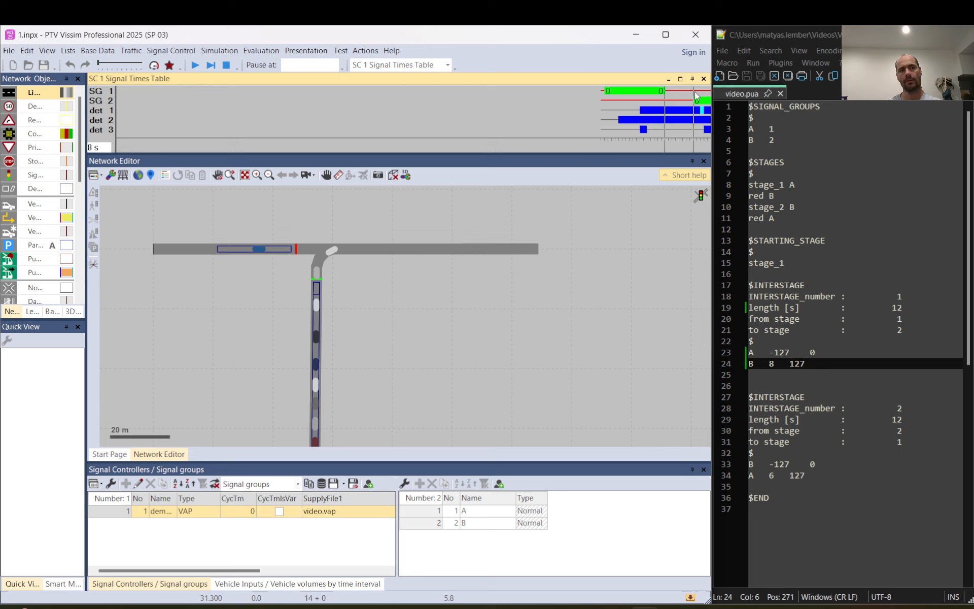
- Continue the simulation to about 40 s, pause it, and measure the gap between the two greens again
click(200, 66)
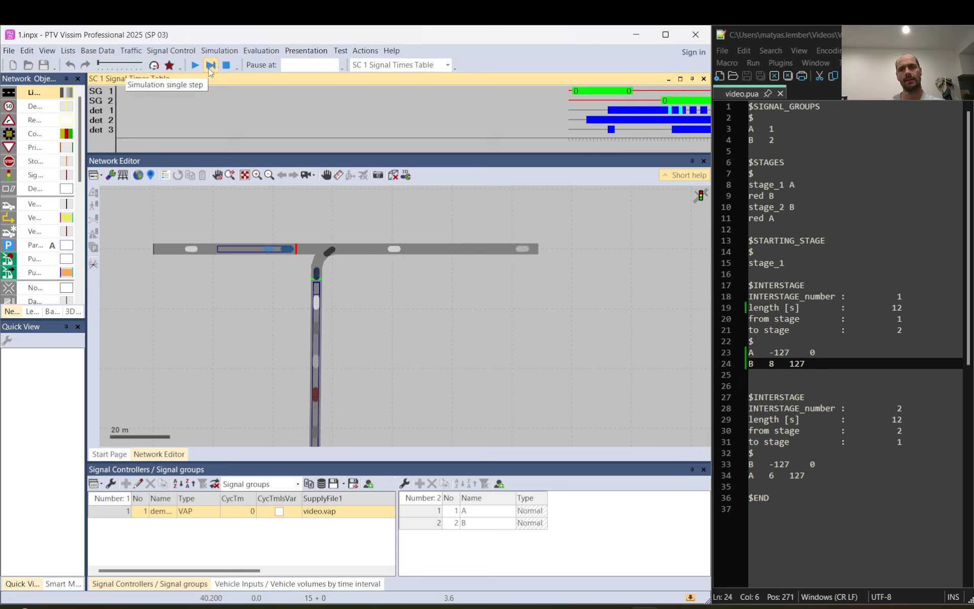
click(209, 68)
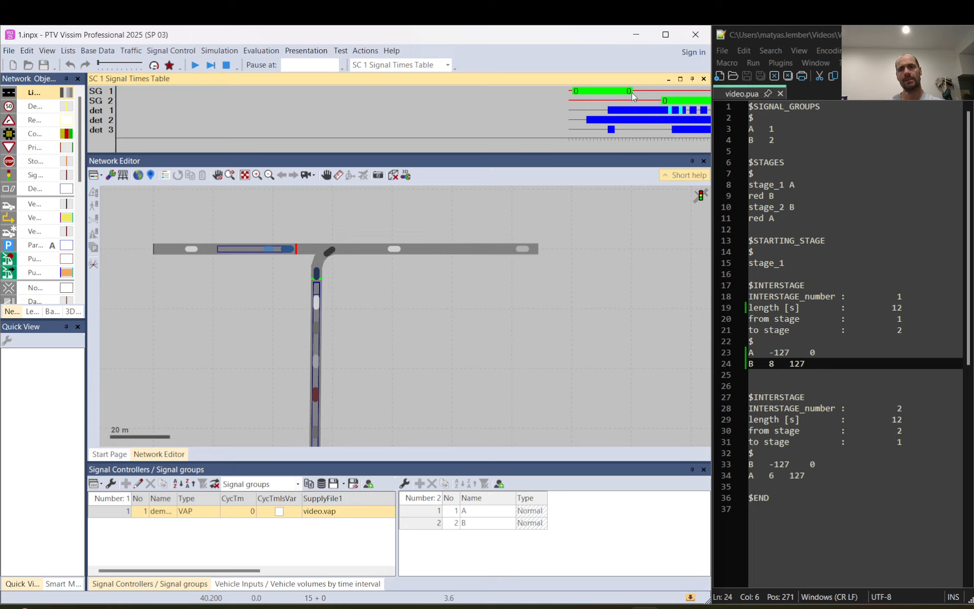
drag(634, 91, 661, 92)
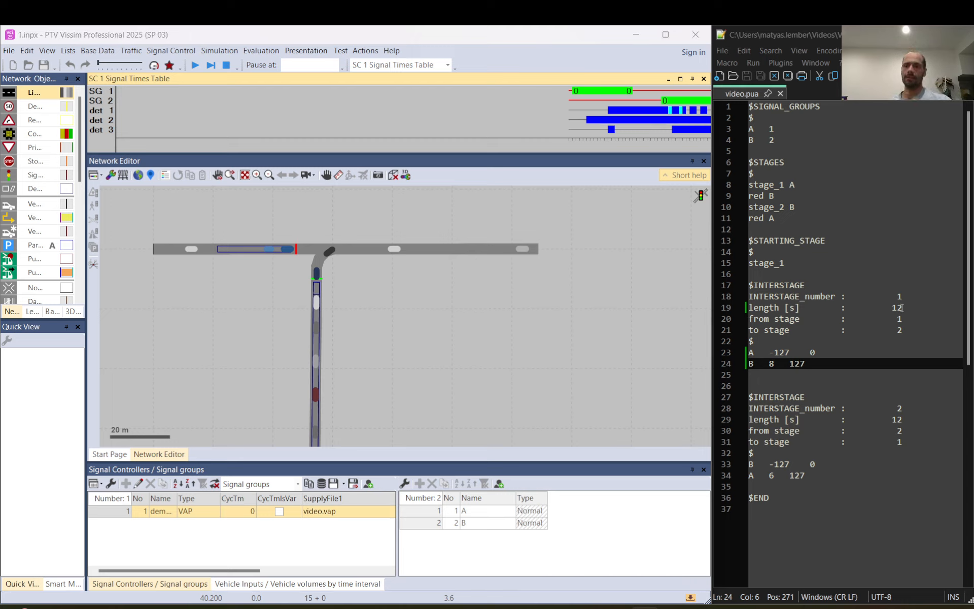
- Compare the interstage 1 length and signal group A's switch-off value with signal group 1's bar in the signal times table
drag(903, 308, 896, 307)
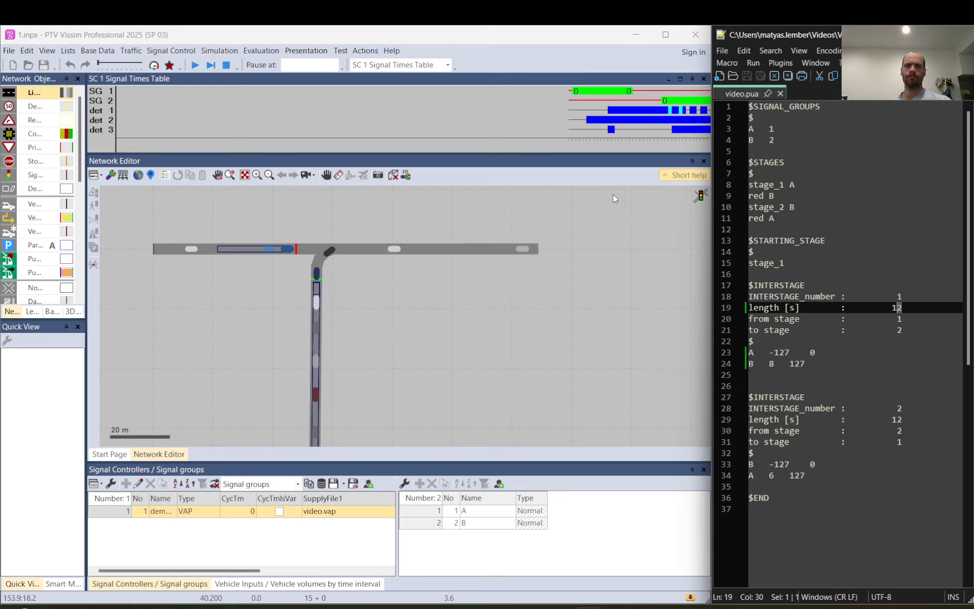
click(567, 92)
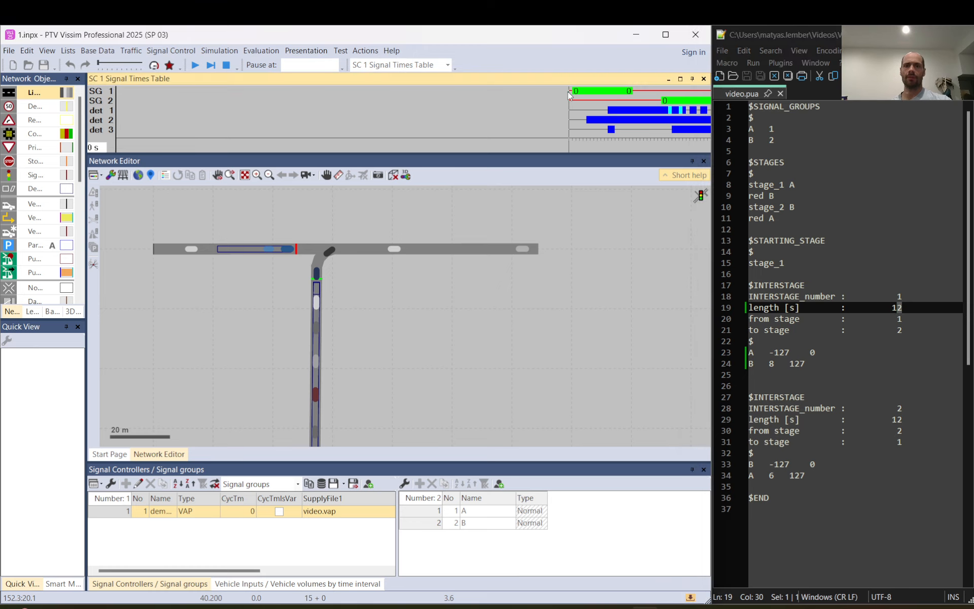
drag(816, 352, 809, 351)
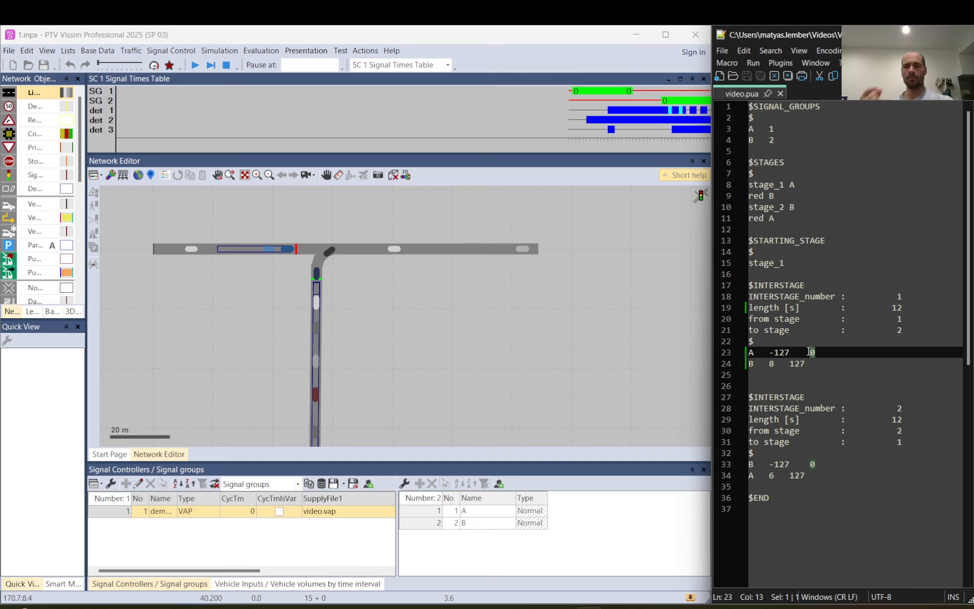
- Set the switch-off value of signal group A in interstage 1 to 2 and save video.pua
click(814, 352)
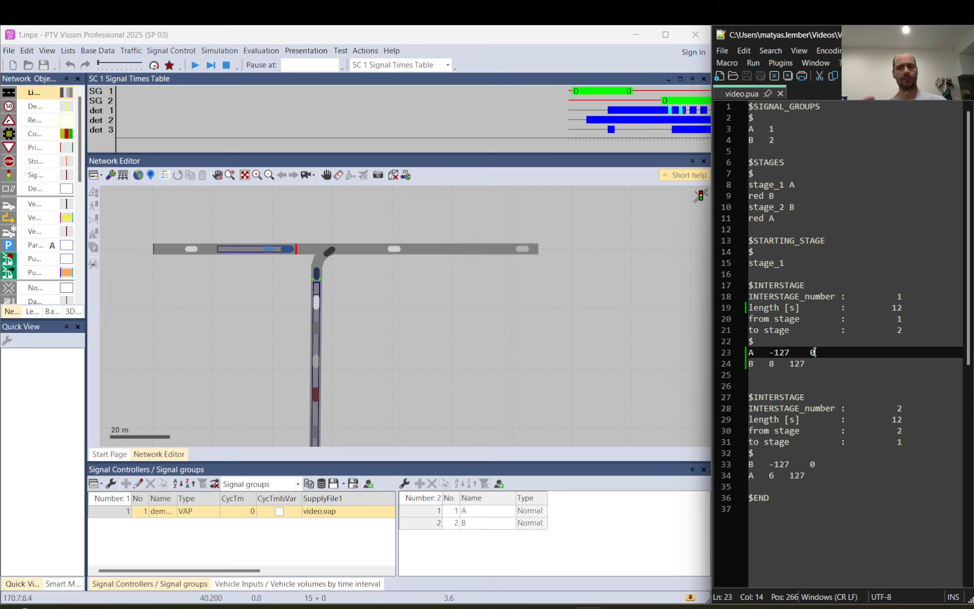
key(BackSpace)
text(2)
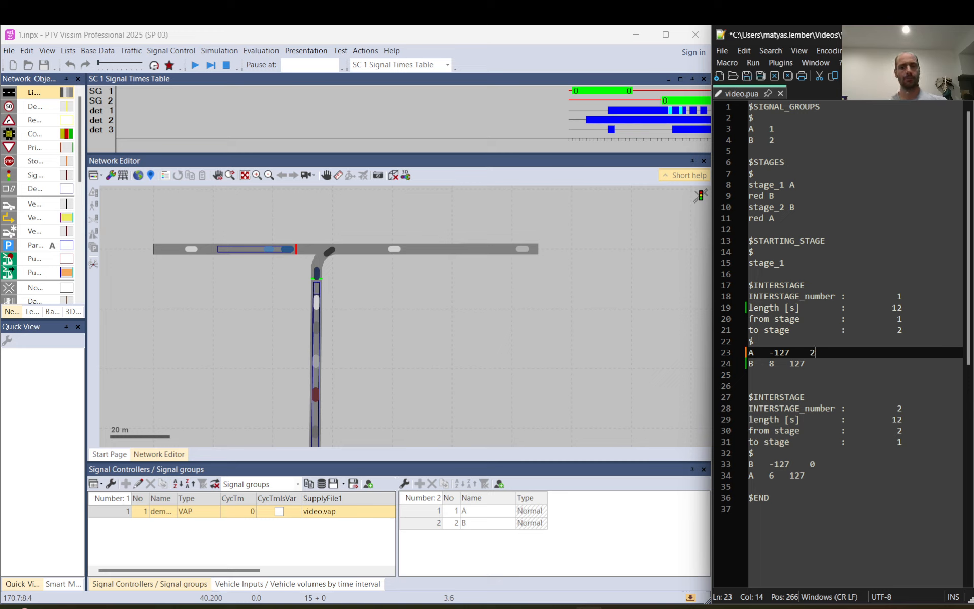
click(747, 75)
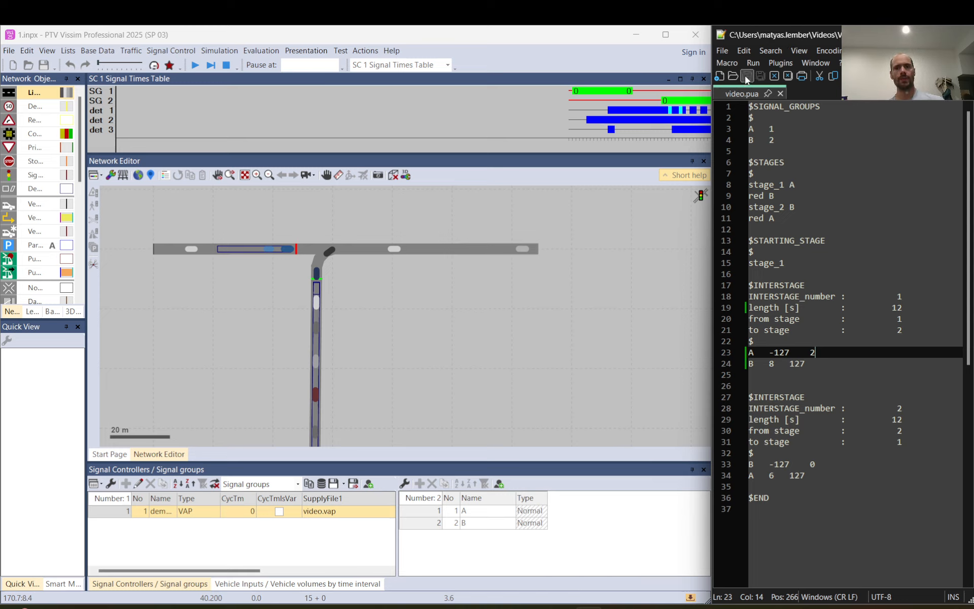
- Stop and rerun the simulation, then pause it once signal group 2 is green to inspect the new switching times
click(568, 88)
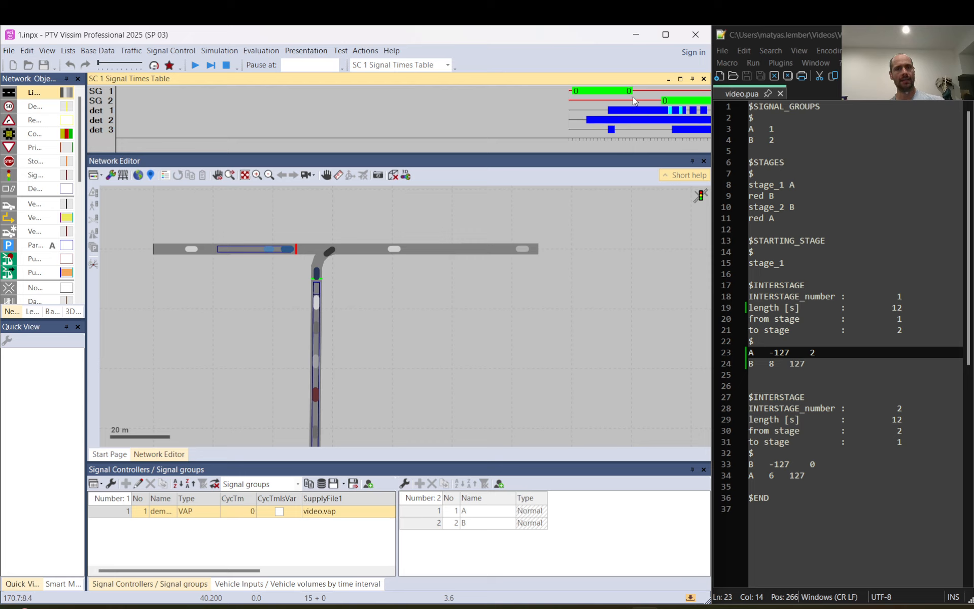
click(226, 66)
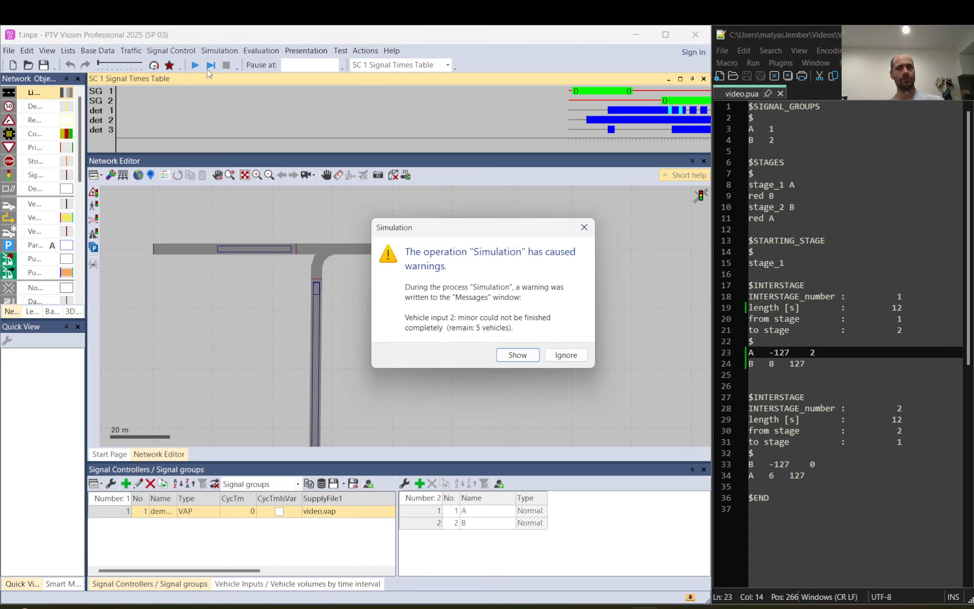
click(567, 355)
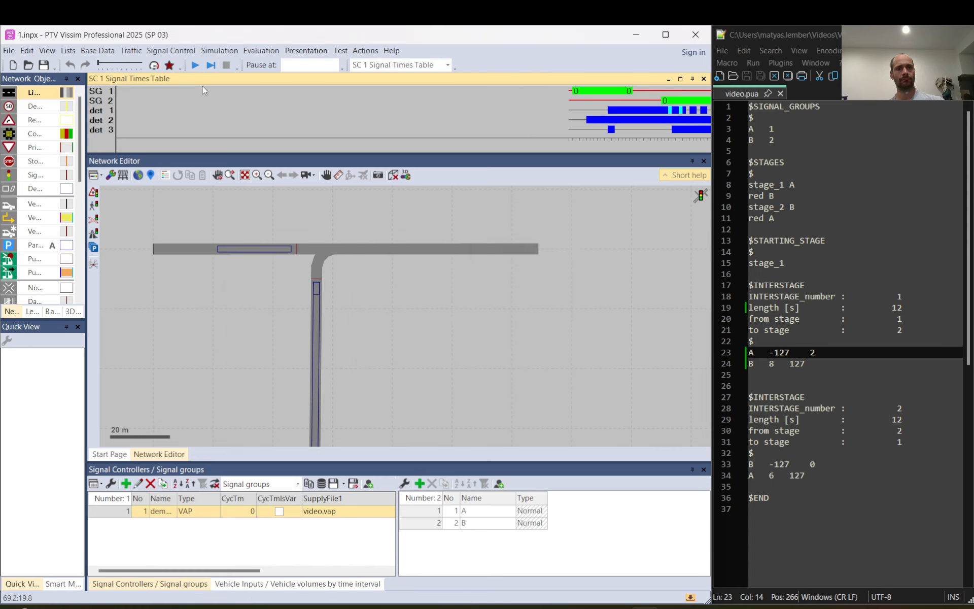
click(195, 65)
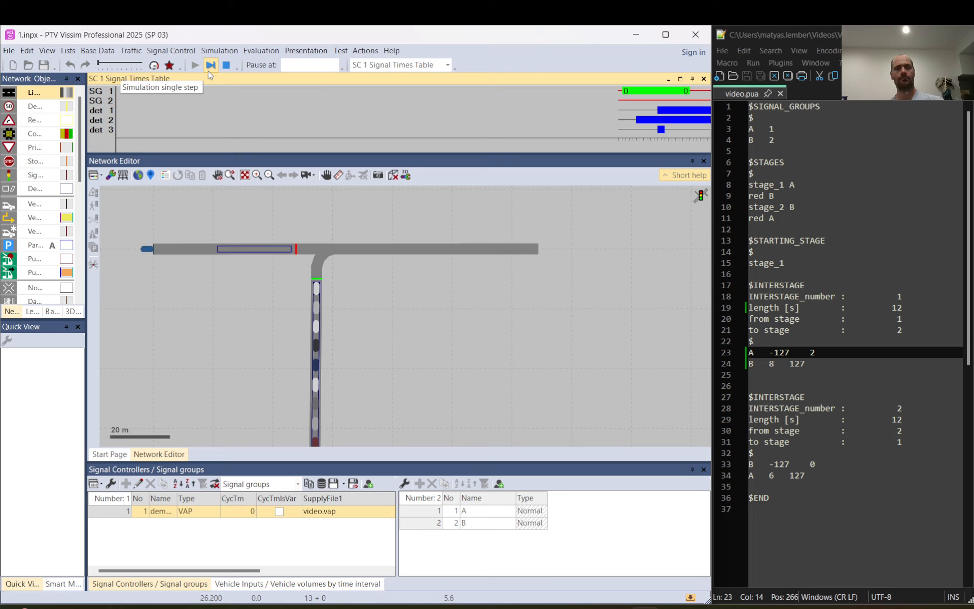
click(208, 72)
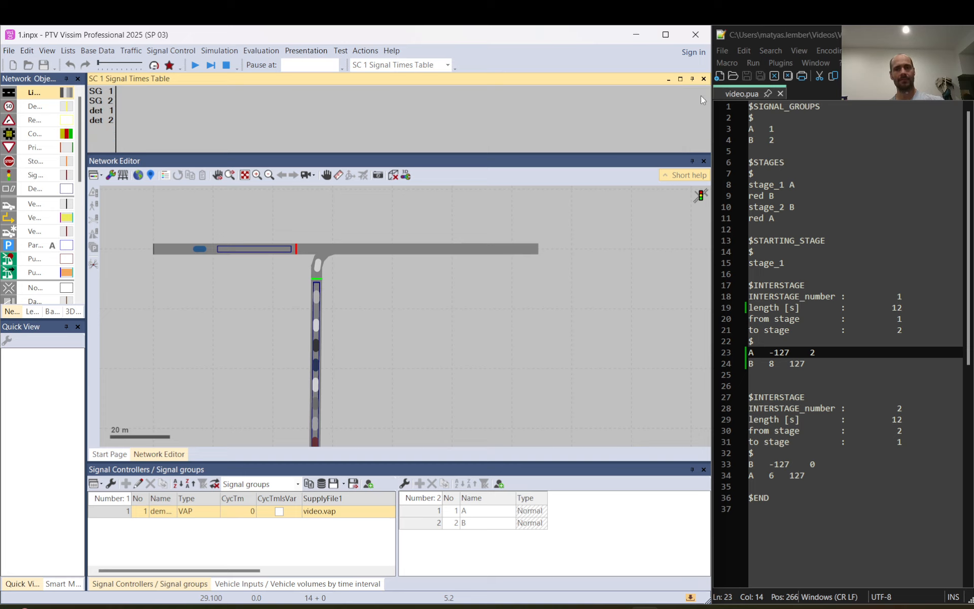
- Stop the simulation and set RedAmber to 5 for both signal groups of the demandactivated signal controller
click(227, 65)
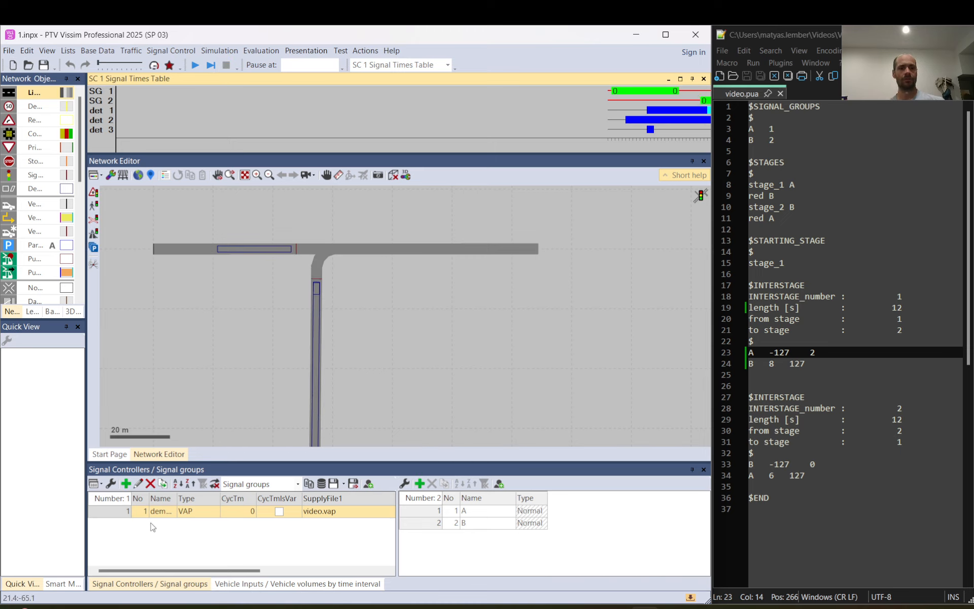
click(114, 517)
double_click(115, 517)
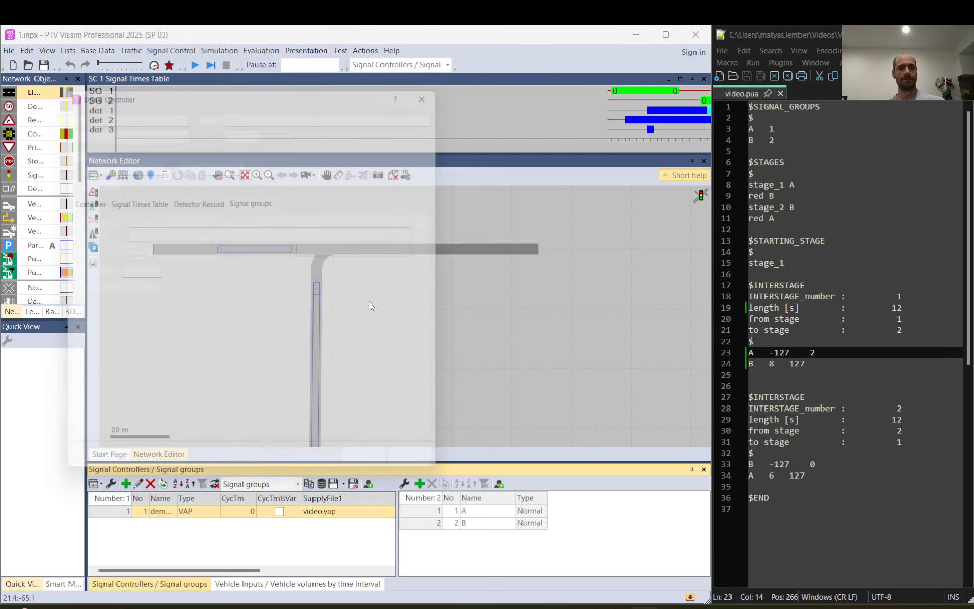
drag(163, 440, 224, 441)
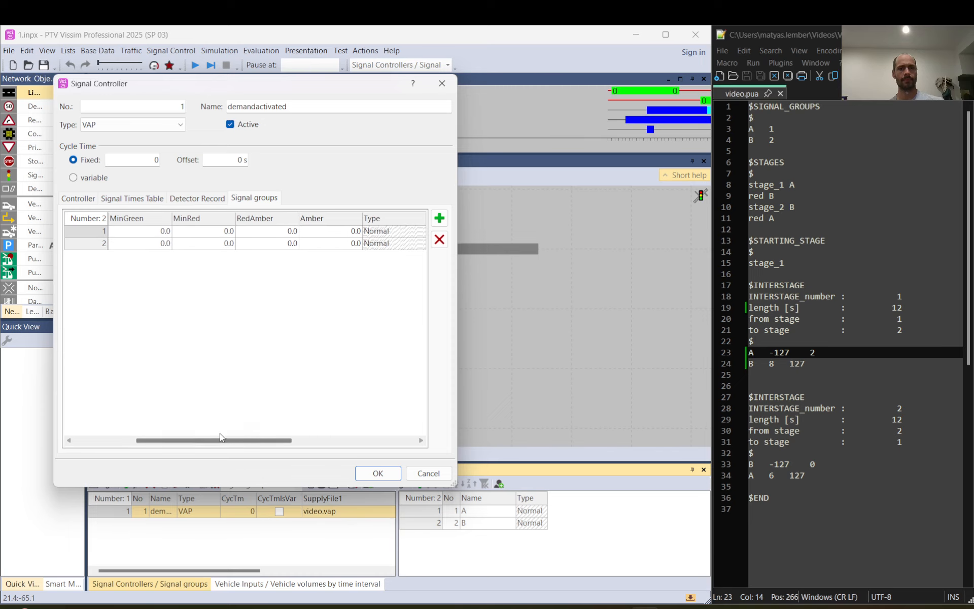
click(267, 230)
text(5)
click(269, 243)
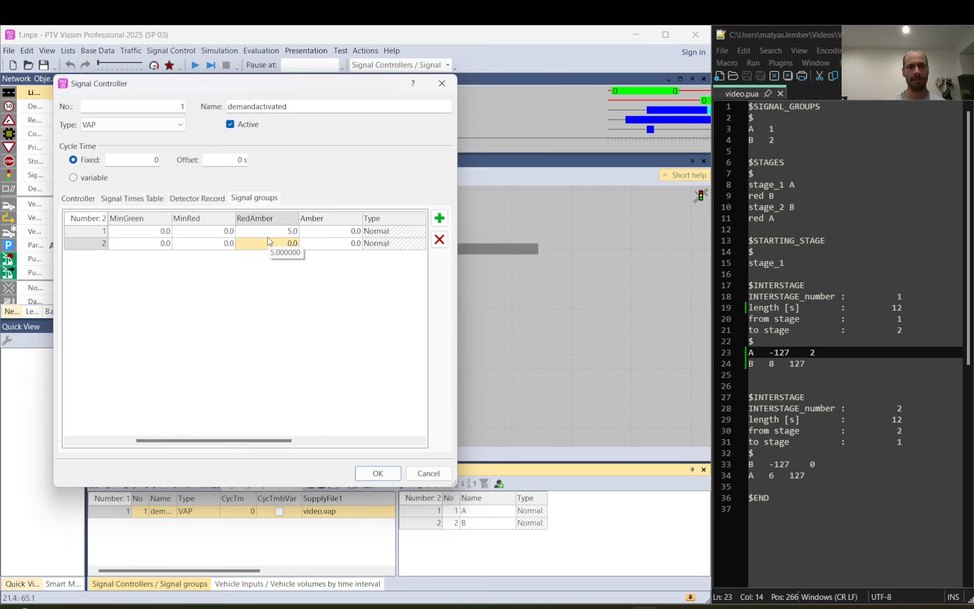
text(5)
key(Return)
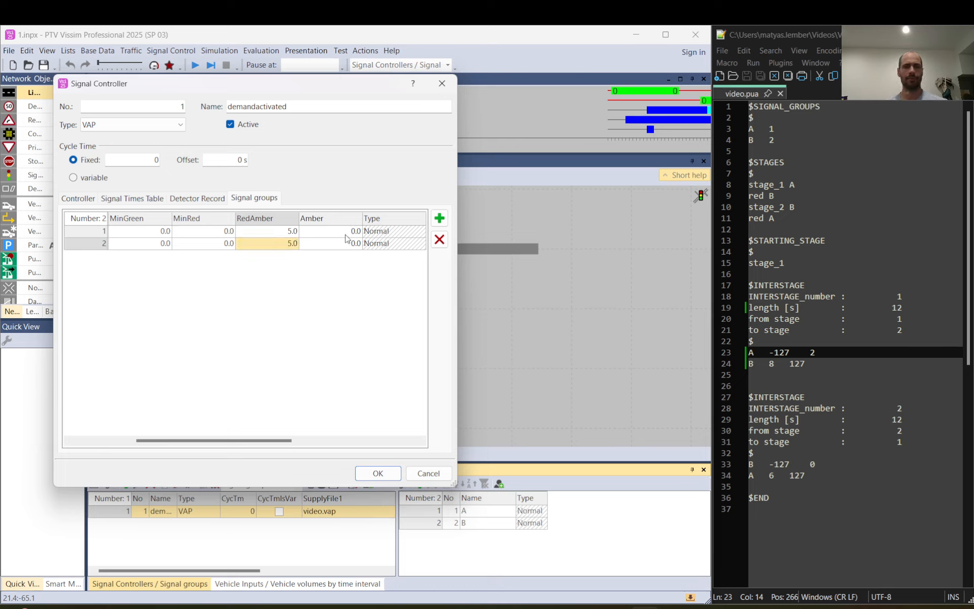
- Set Amber to 7 for both signal groups and accept the signal controller settings
click(346, 232)
key(BackSpace)
text(7)
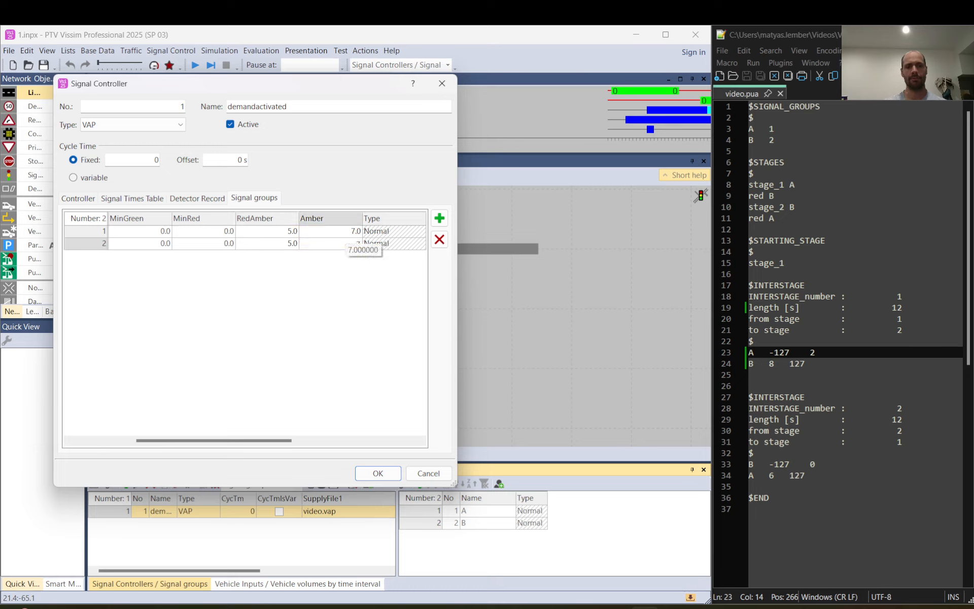
key(Return)
click(362, 478)
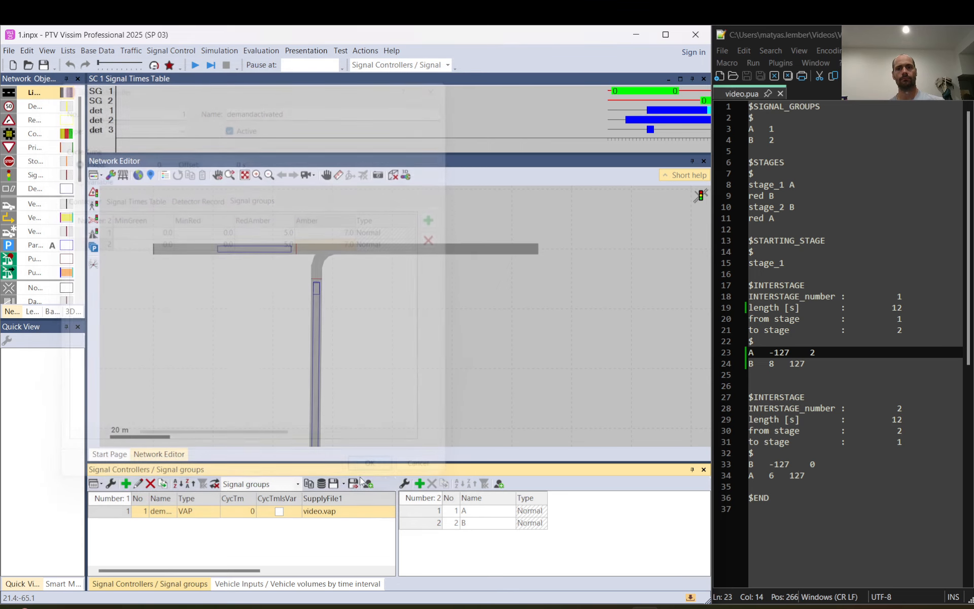
- Rerun the simulation, saving the network changes, and pause it at about 46 s
click(196, 66)
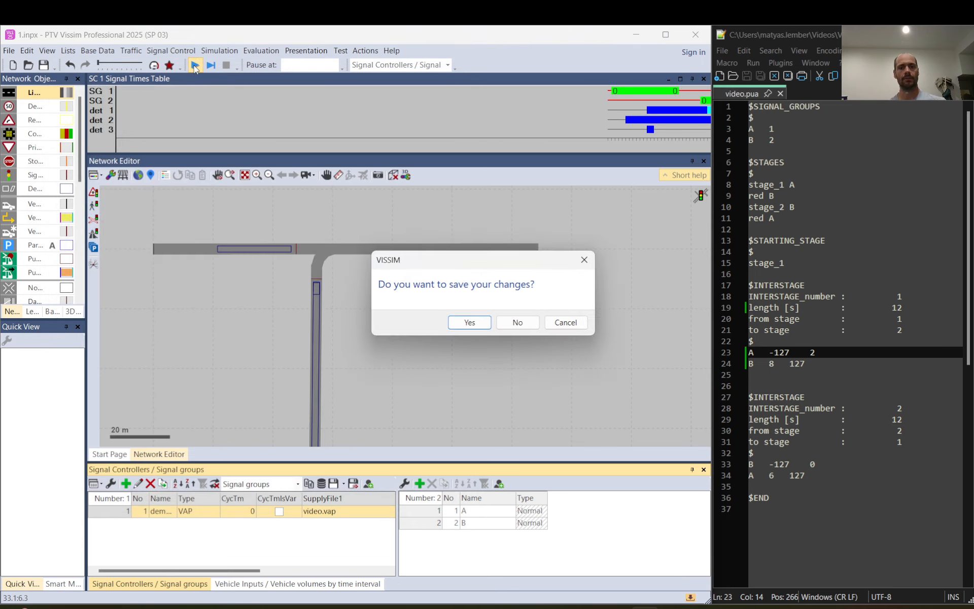
key(Return)
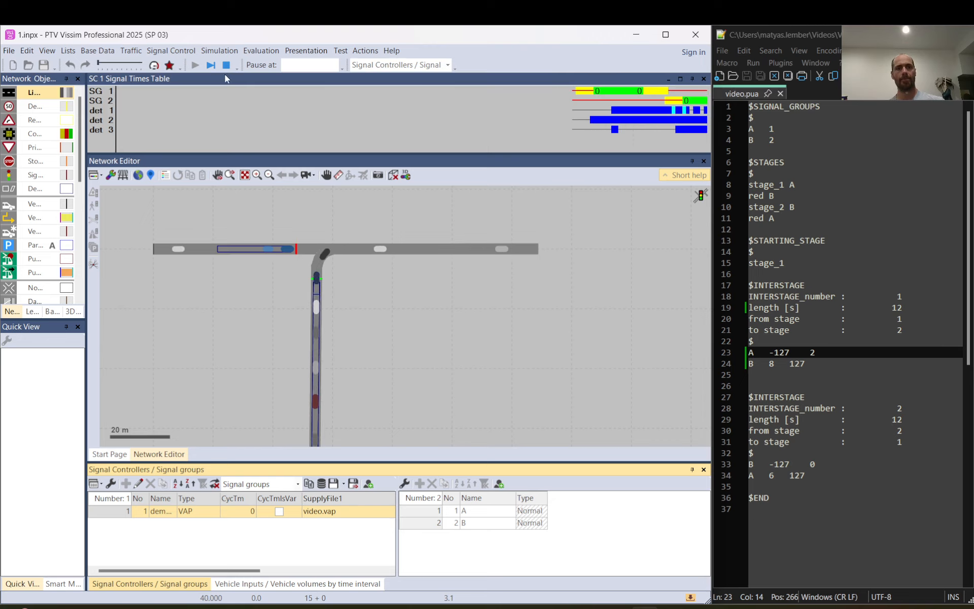
click(206, 67)
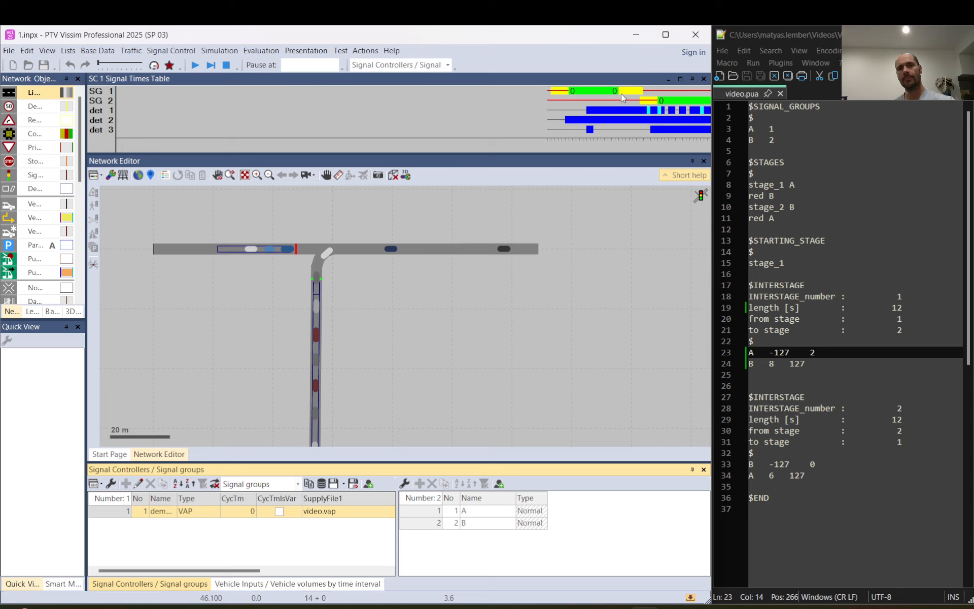
- Measure from signal group 1's amber to signal group 2's red-amber start and compare it with B's switch-on value in interstage 1
drag(619, 94, 642, 105)
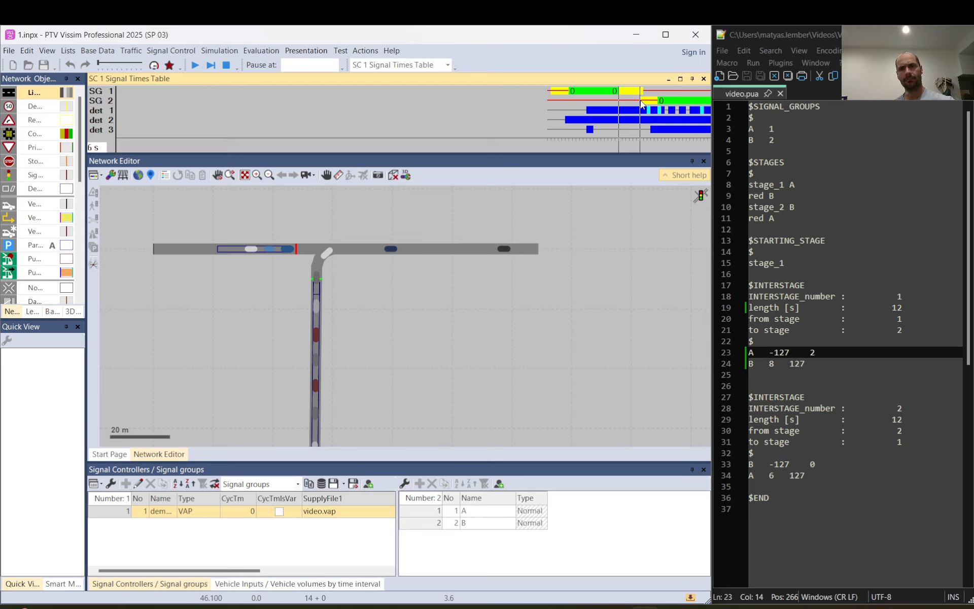
click(641, 102)
click(611, 91)
click(641, 100)
double_click(771, 364)
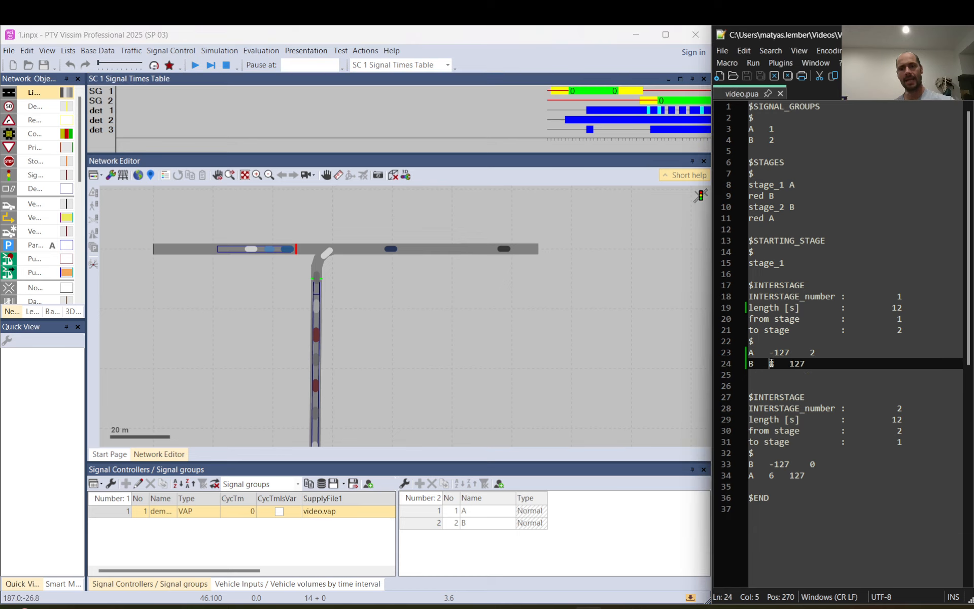
click(612, 93)
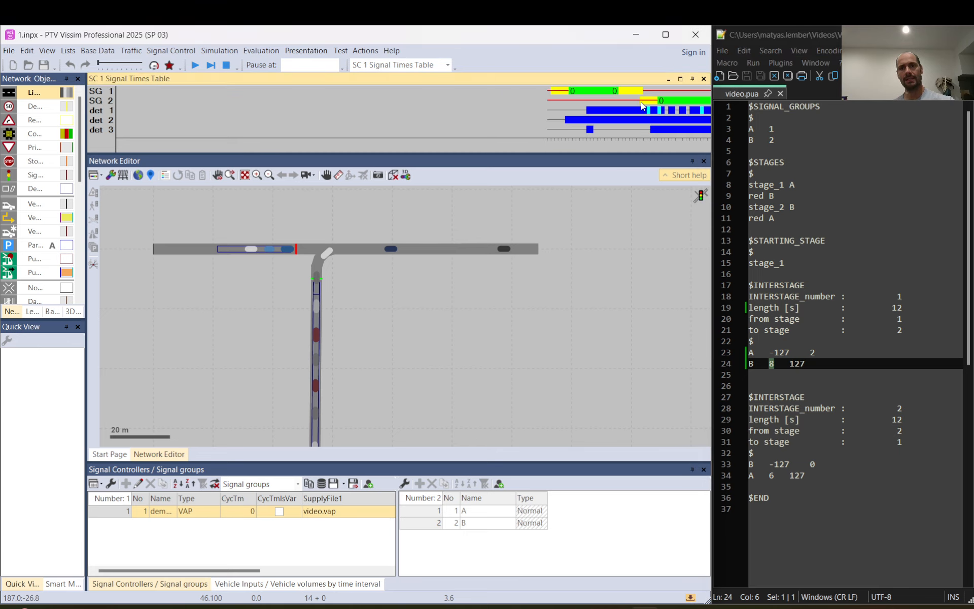
drag(641, 102, 622, 102)
drag(612, 100, 612, 100)
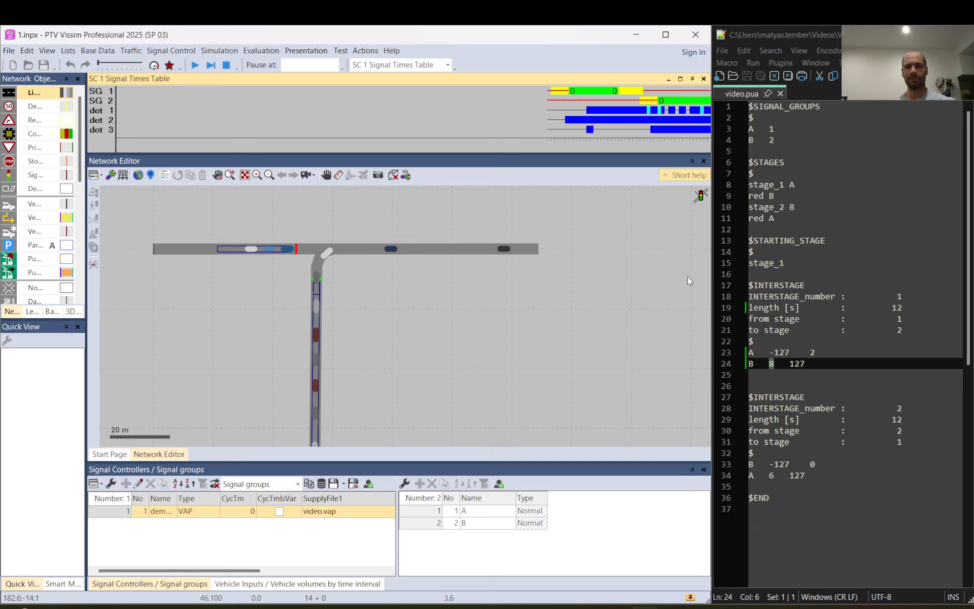
- Compare the interstage 1 length with the time between signal group A's switch-off command and signal group 2's green start
click(897, 308)
double_click(897, 308)
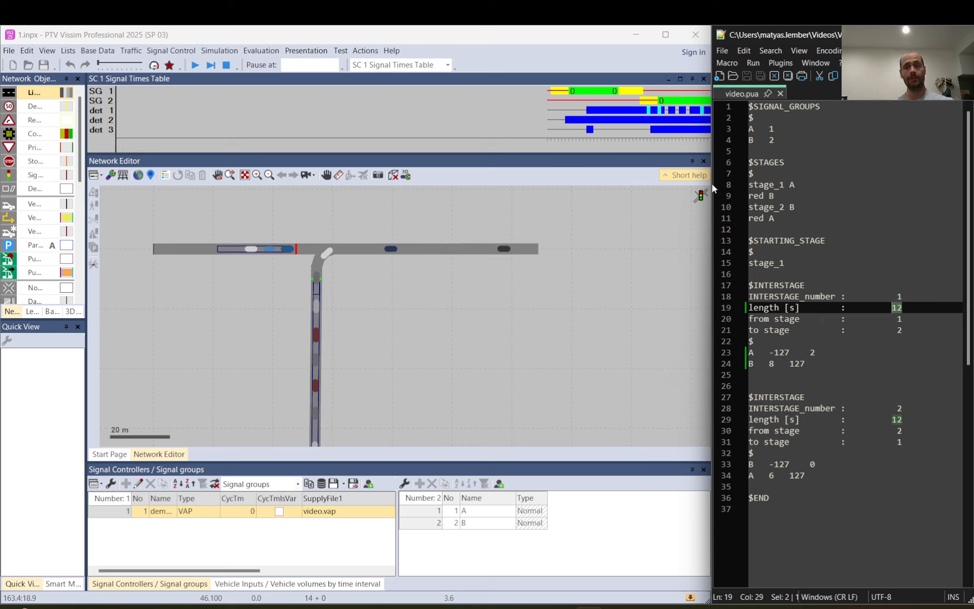
drag(610, 89, 659, 107)
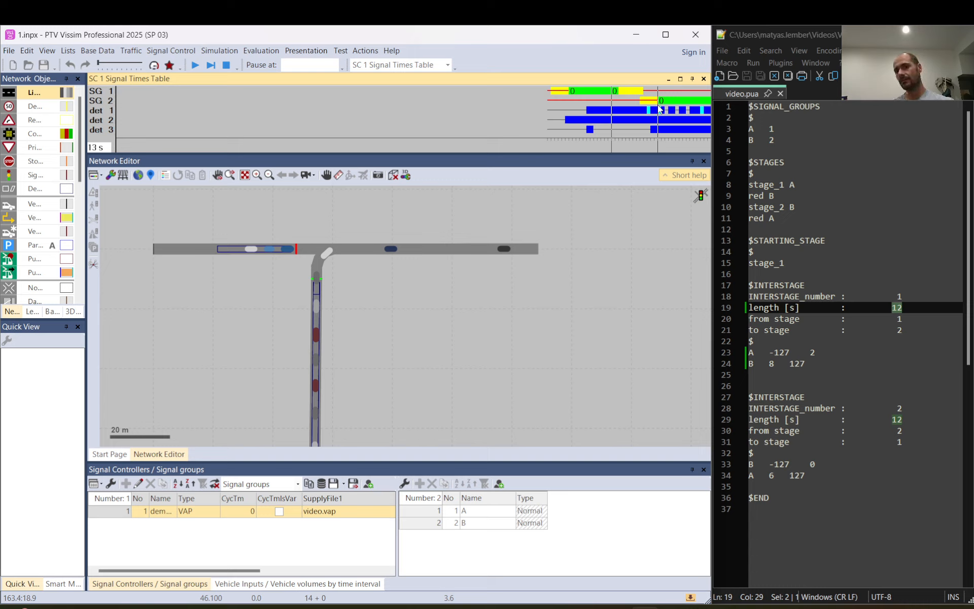
drag(659, 107, 659, 106)
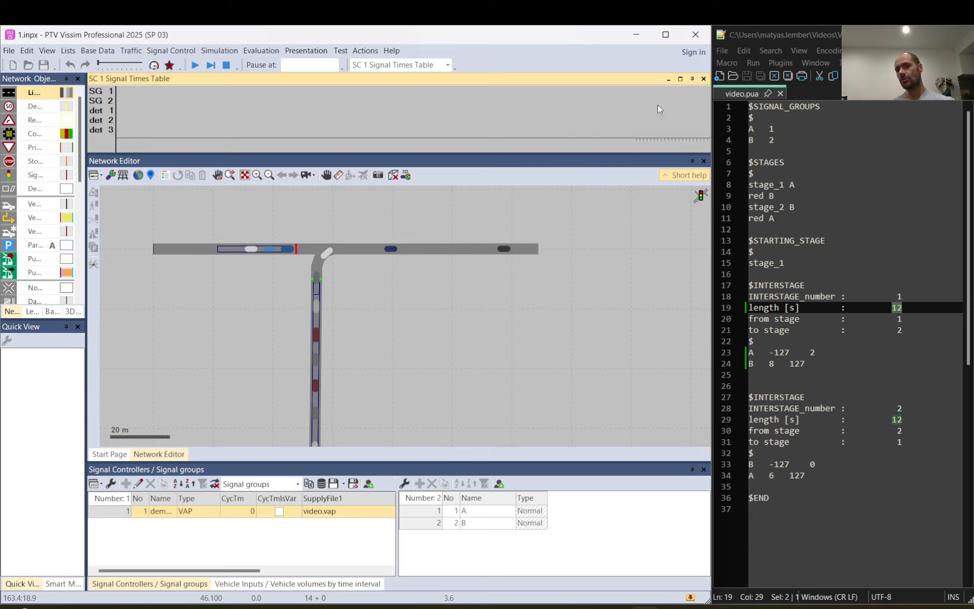
click(901, 309)
drag(904, 311, 903, 307)
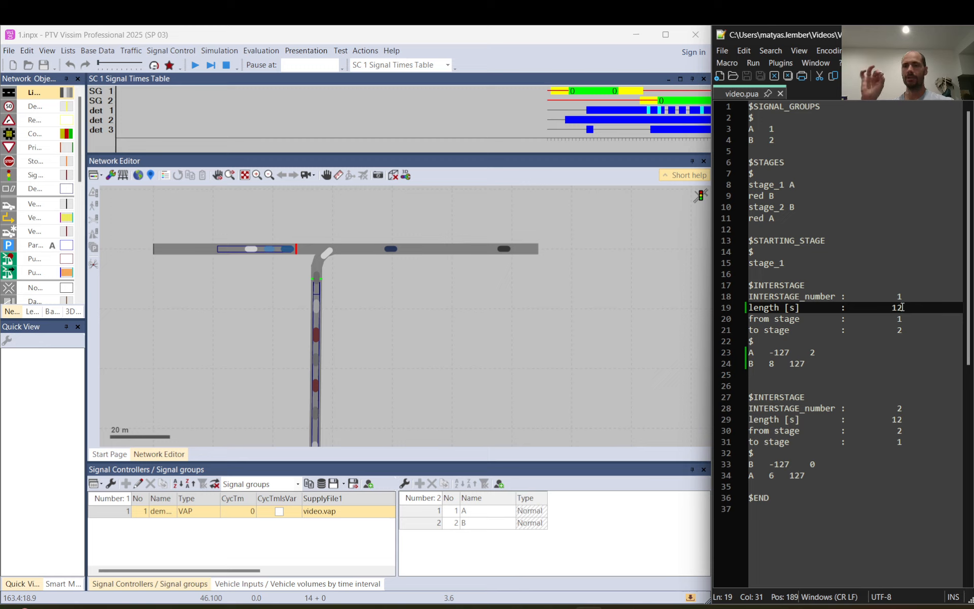
click(655, 100)
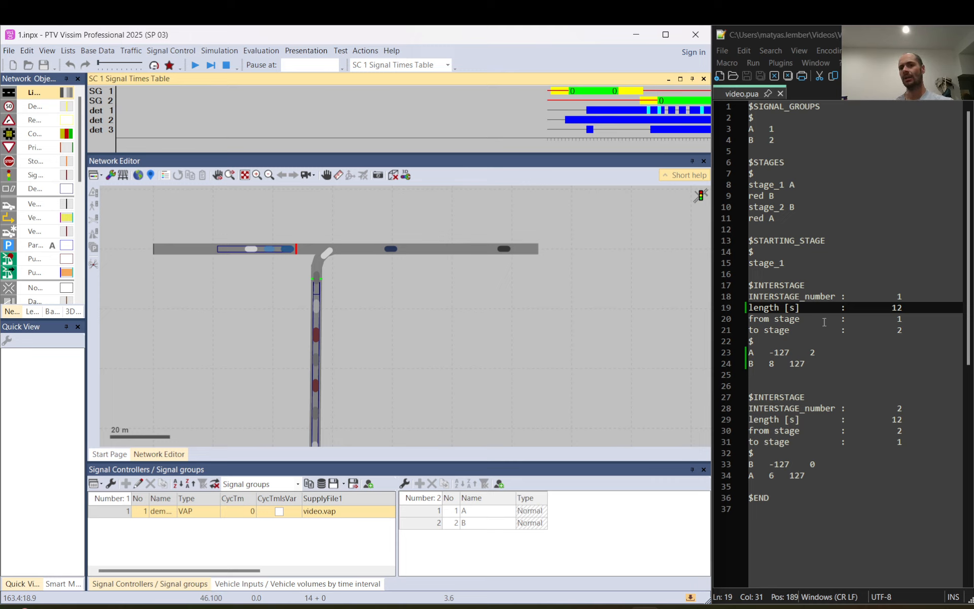
- Set the interstage 1 length to 16 and signal group A's switch-off value to 0, and save video.pua
click(905, 312)
key(BackSpace)
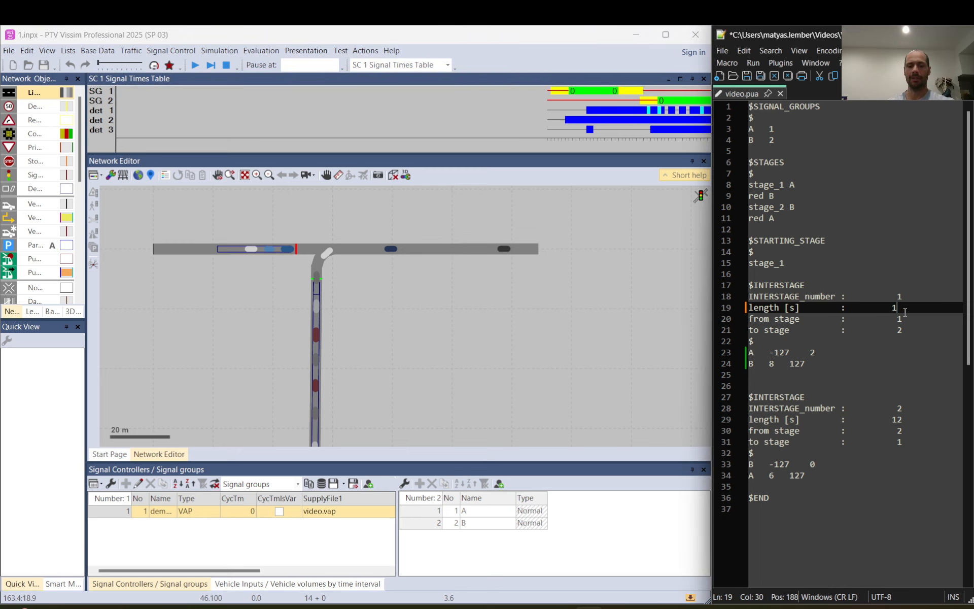
text(6)
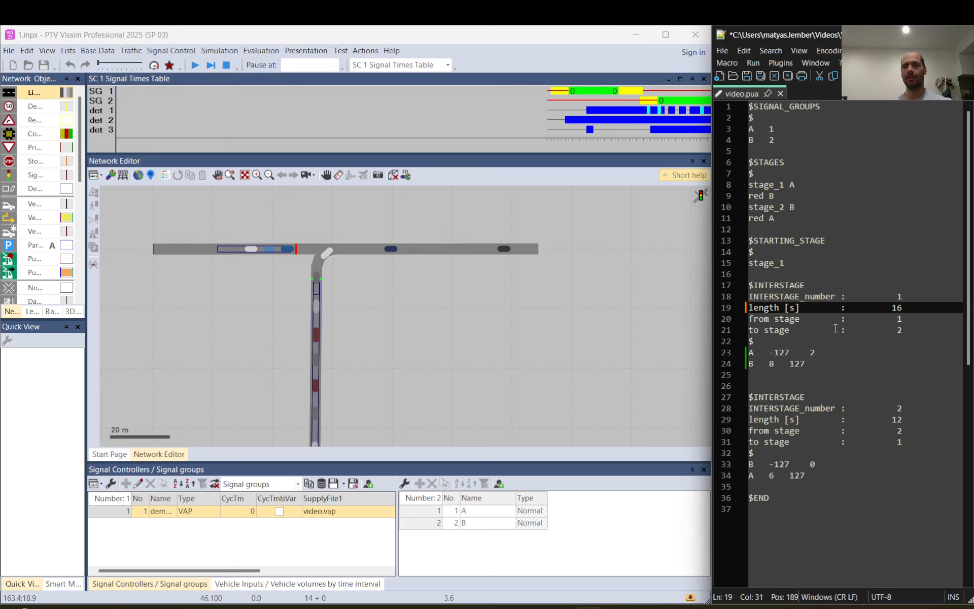
click(814, 352)
key(BackSpace)
text(0)
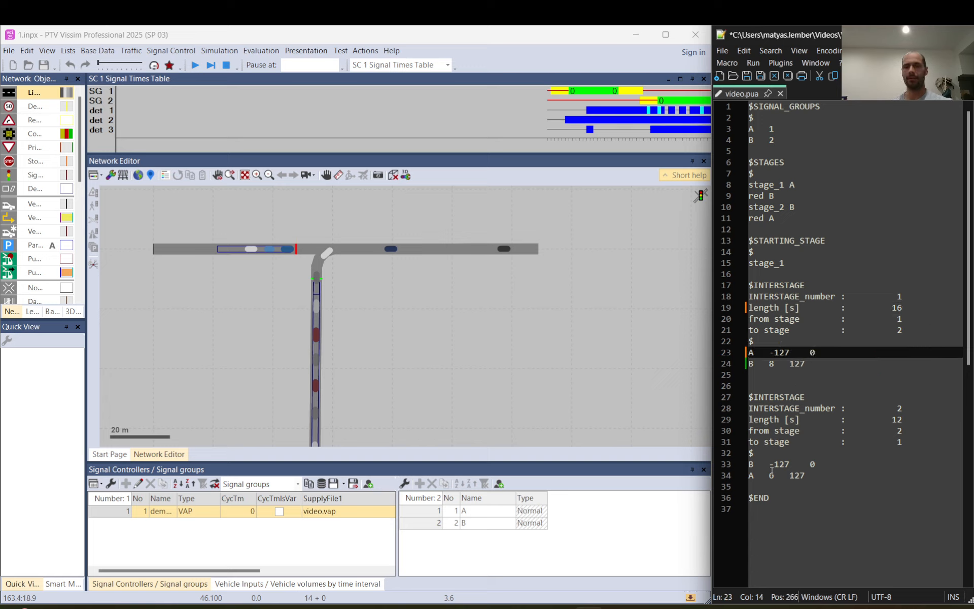
click(746, 76)
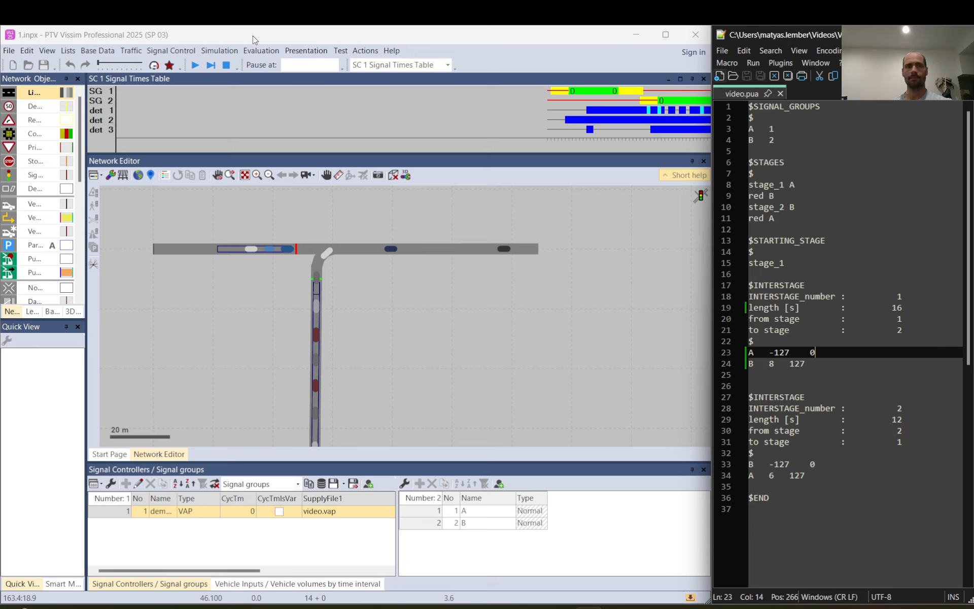
- Stop the simulation, ignore the vehicle input warning, rerun it and pause at about 40 s
click(226, 70)
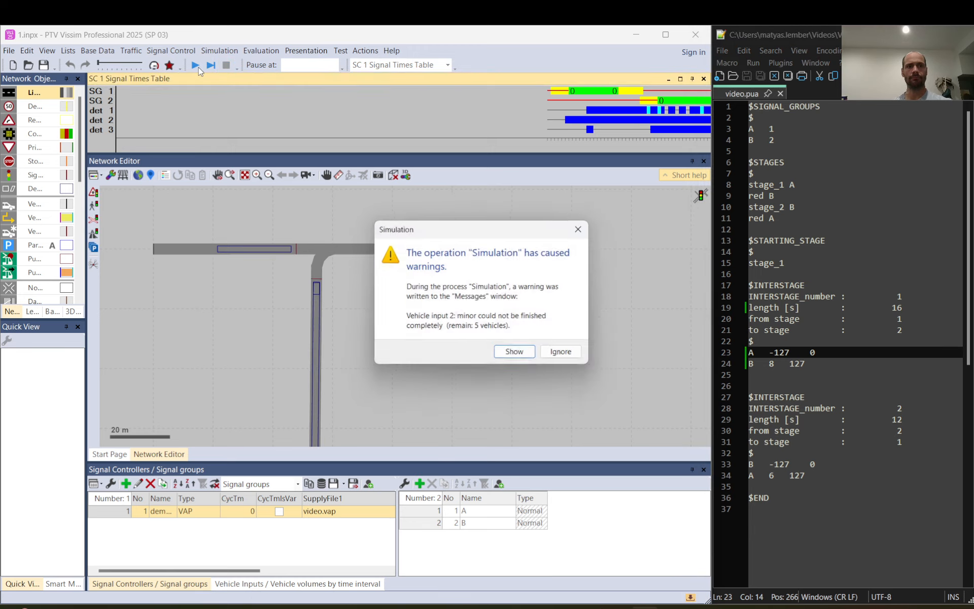
click(566, 358)
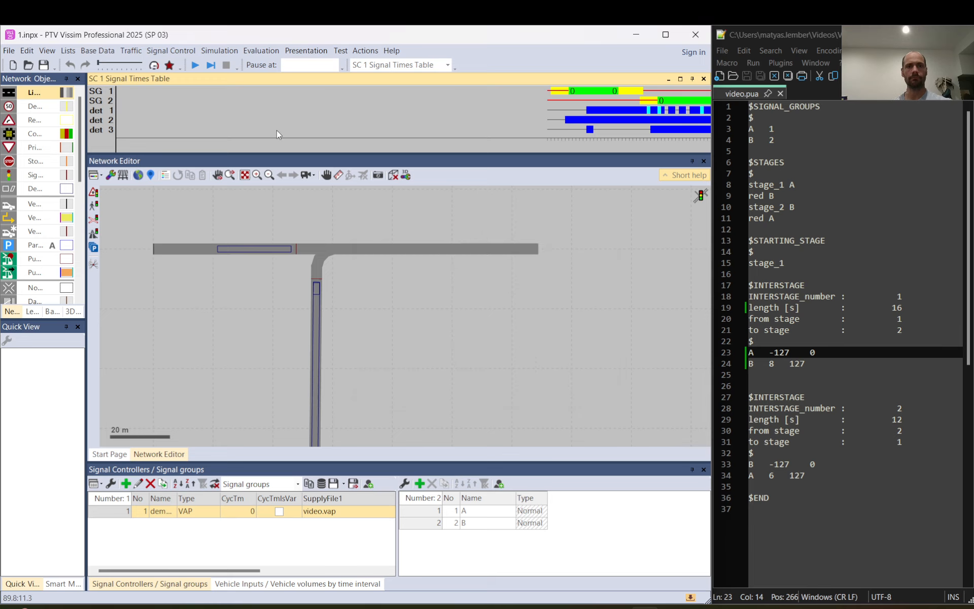
click(195, 65)
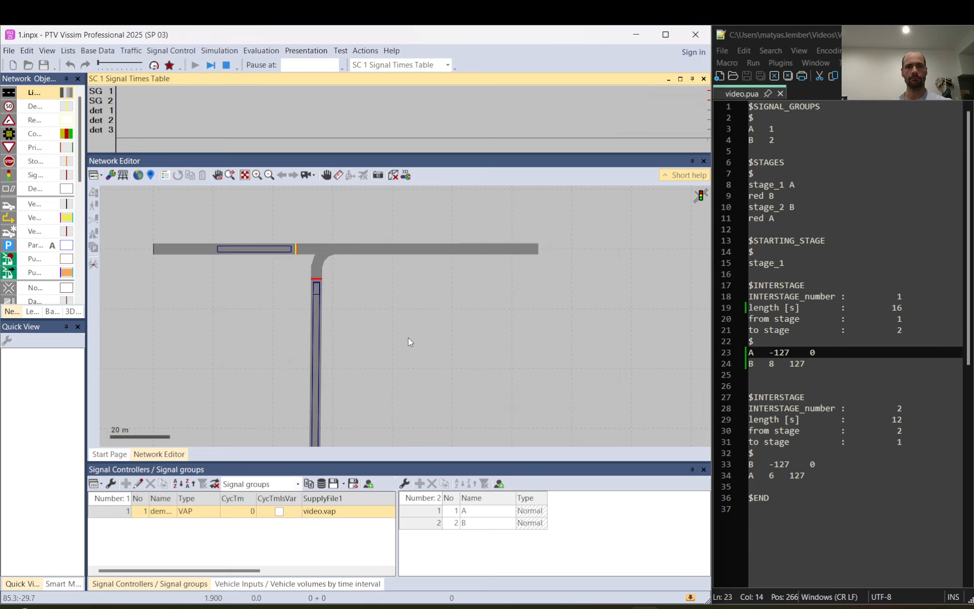
click(212, 66)
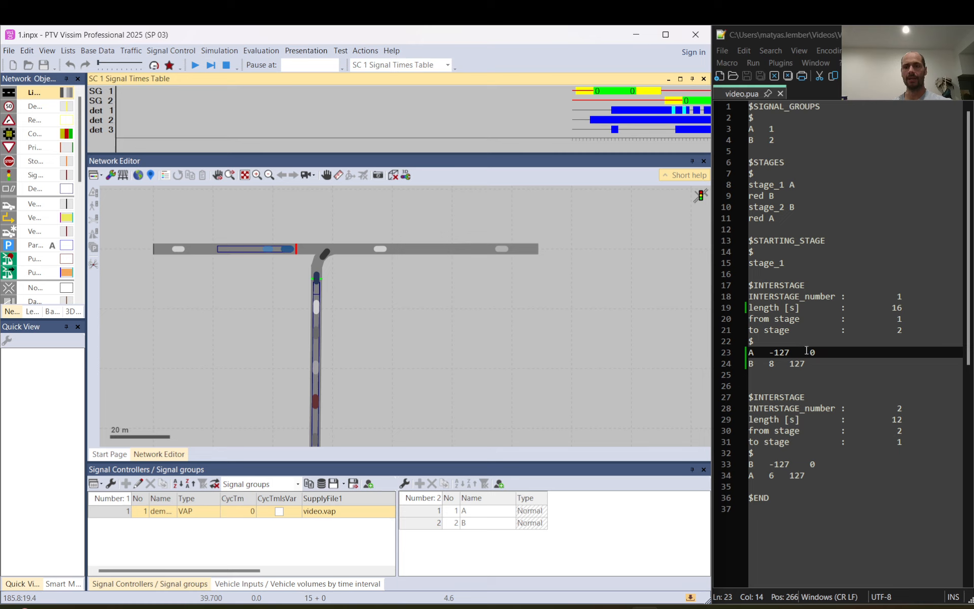
- Review the switch-on and switch-off values of signal groups A and B in interstage 1
drag(813, 352, 817, 354)
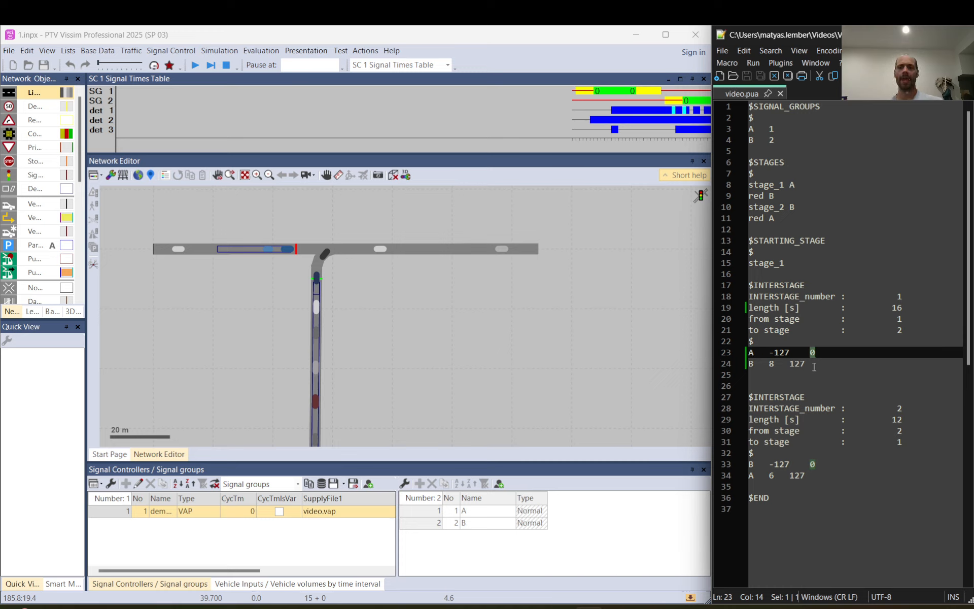
drag(814, 366, 739, 357)
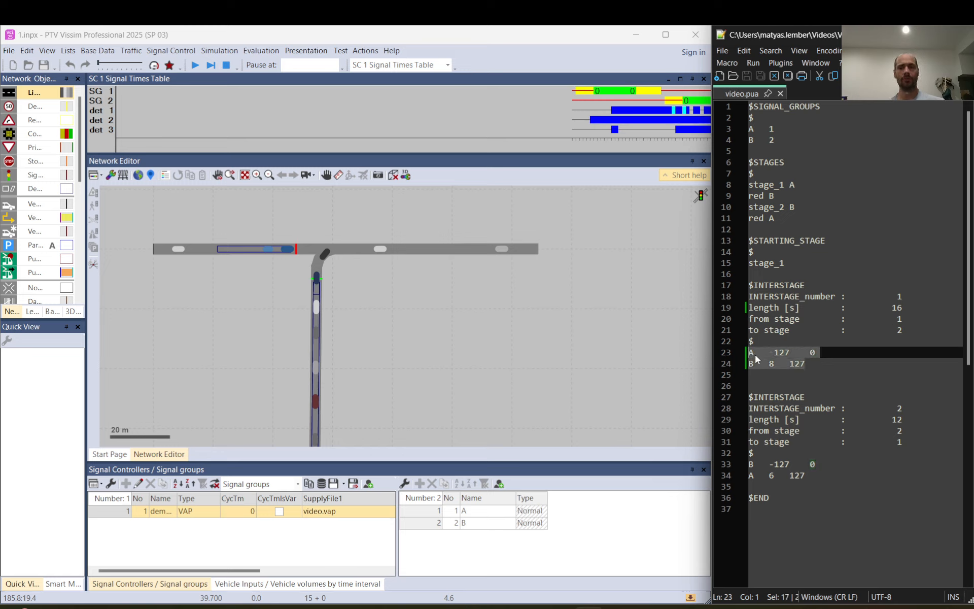
click(755, 355)
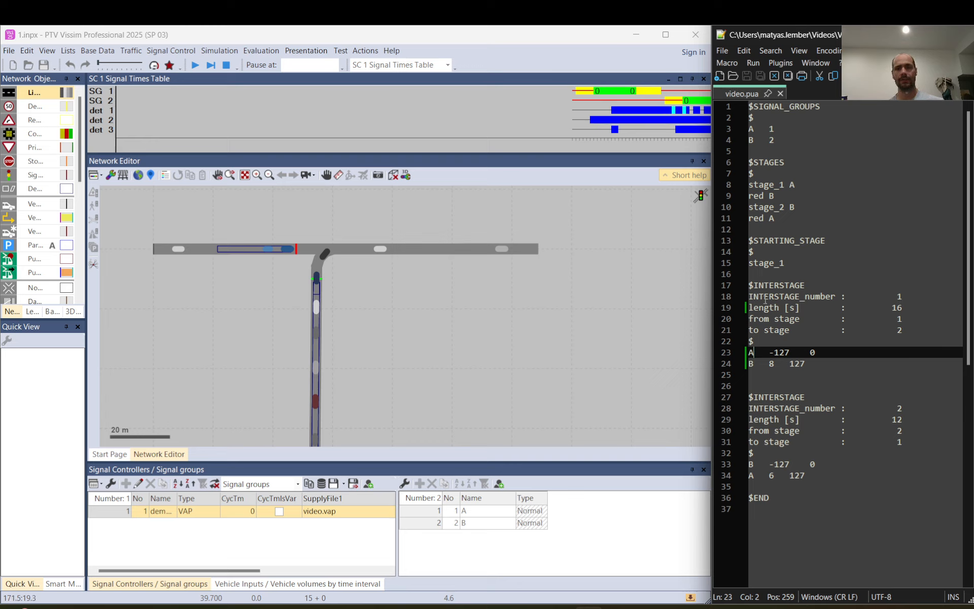
drag(750, 353, 812, 365)
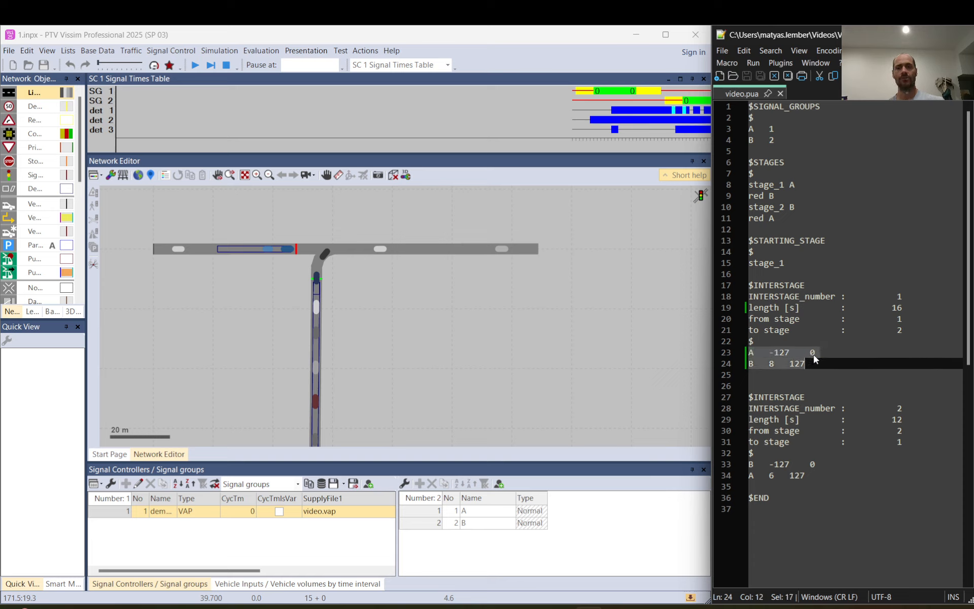
click(815, 353)
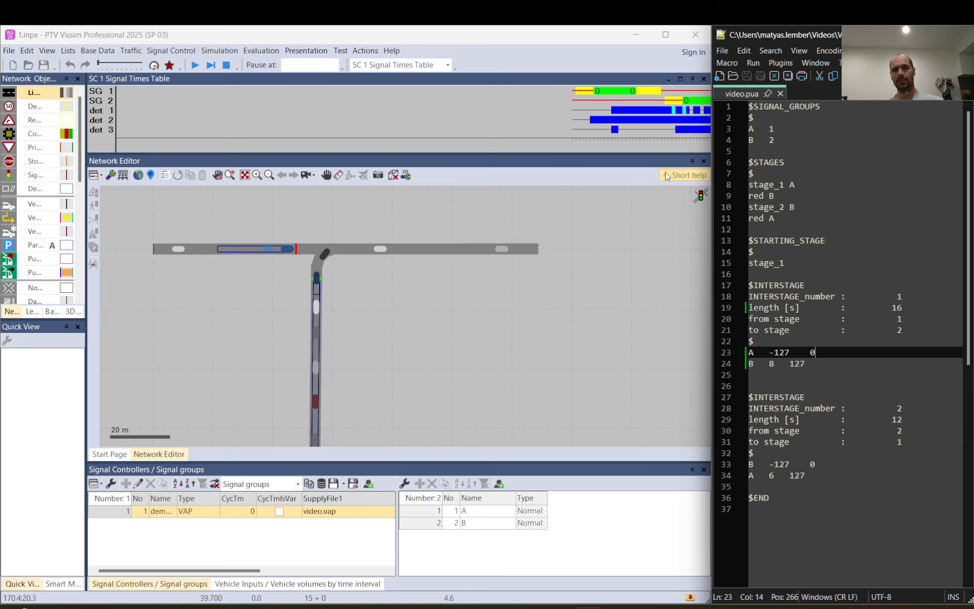
- Measure from signal group 1's green end to signal group 2's red-amber and green, and compare with A's switch-off value in interstage 1
drag(637, 92, 693, 101)
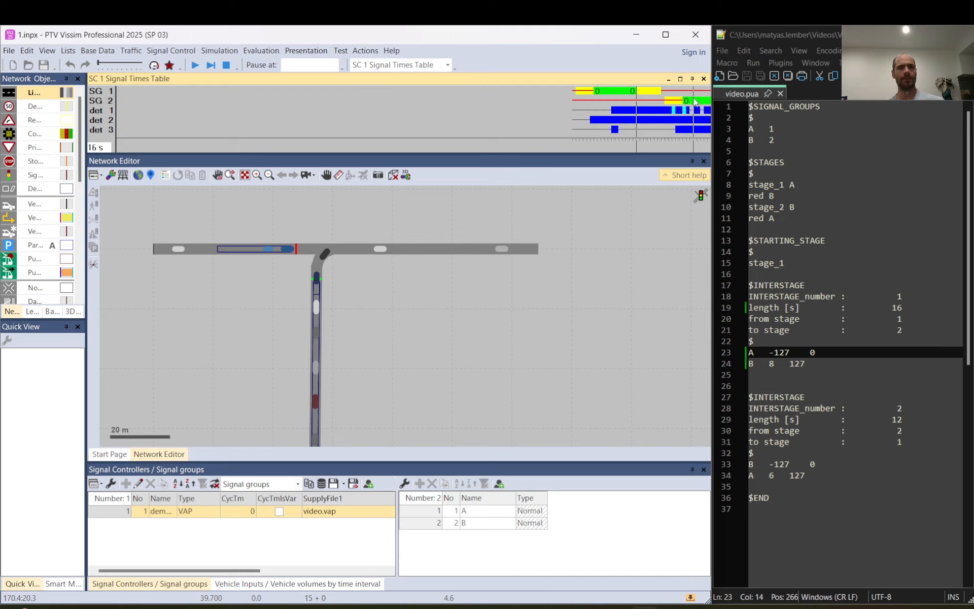
drag(695, 102, 684, 100)
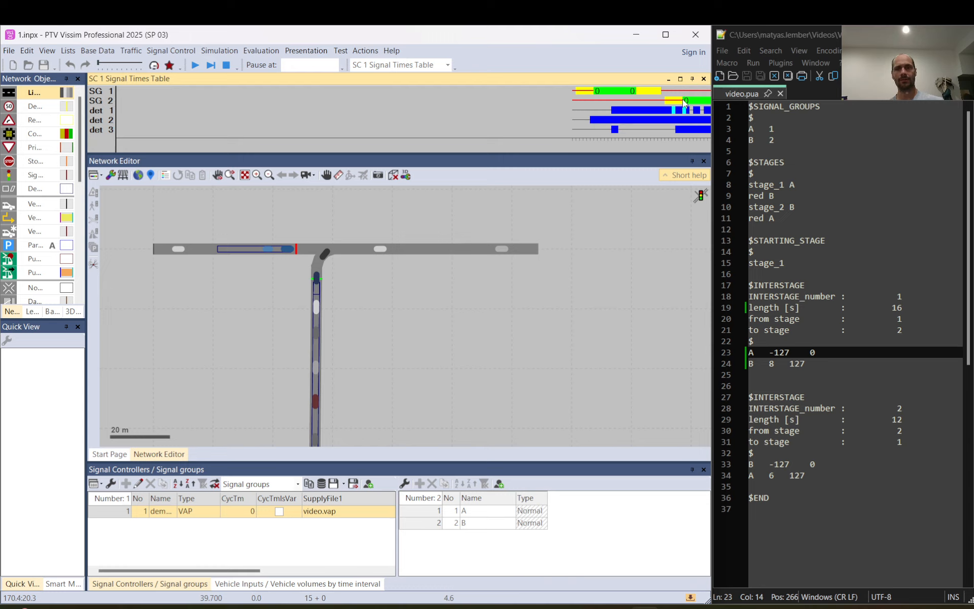
mouse_move(637, 94)
mouse_down()
mouse_move(694, 101)
mouse_move(665, 98)
mouse_move(685, 103)
mouse_up()
drag(685, 100, 699, 101)
drag(637, 95, 664, 103)
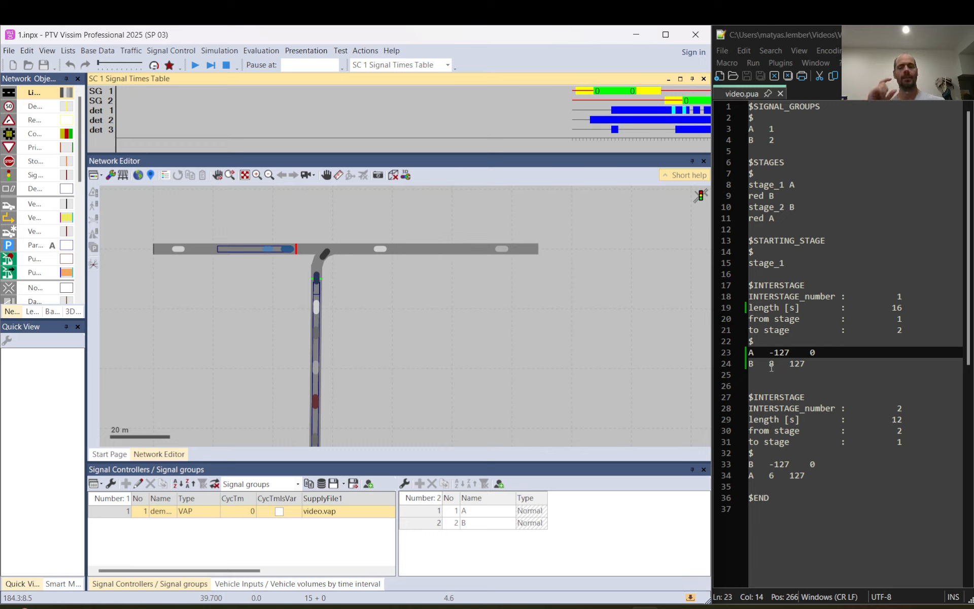
double_click(814, 353)
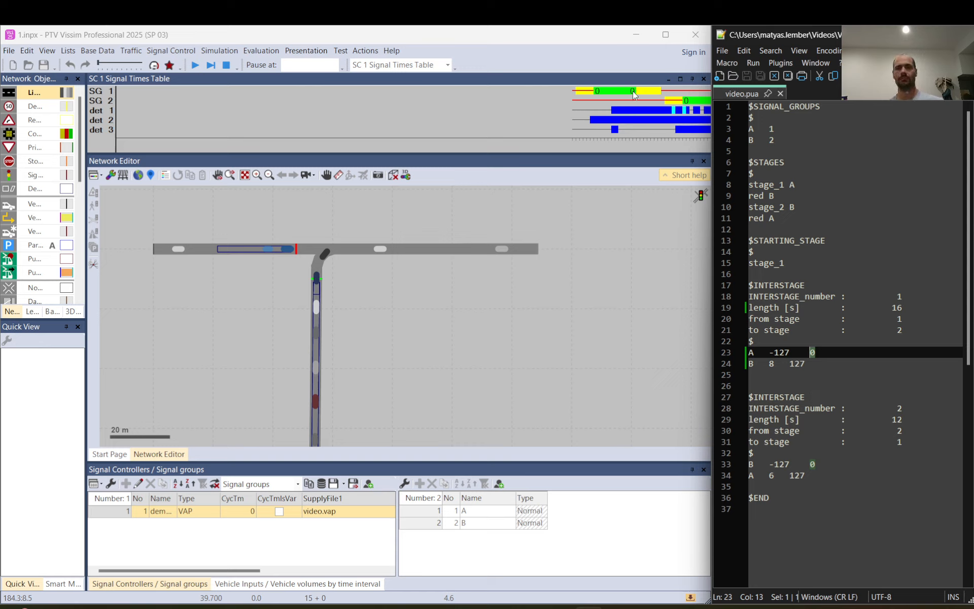
click(684, 103)
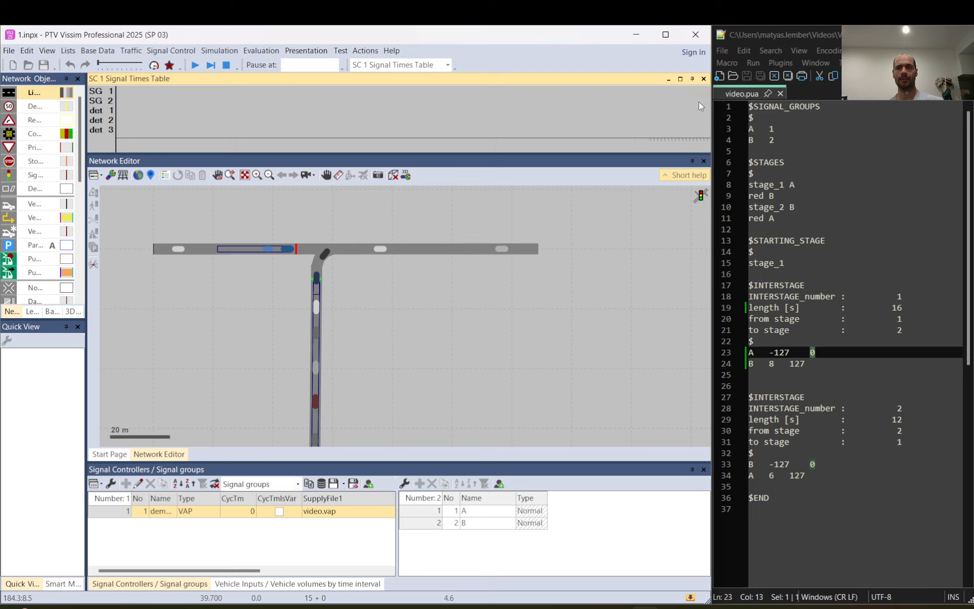
- Compare the interstage 1 length in video.pua with the signal group switching shown in the signal times table
drag(905, 308, 892, 308)
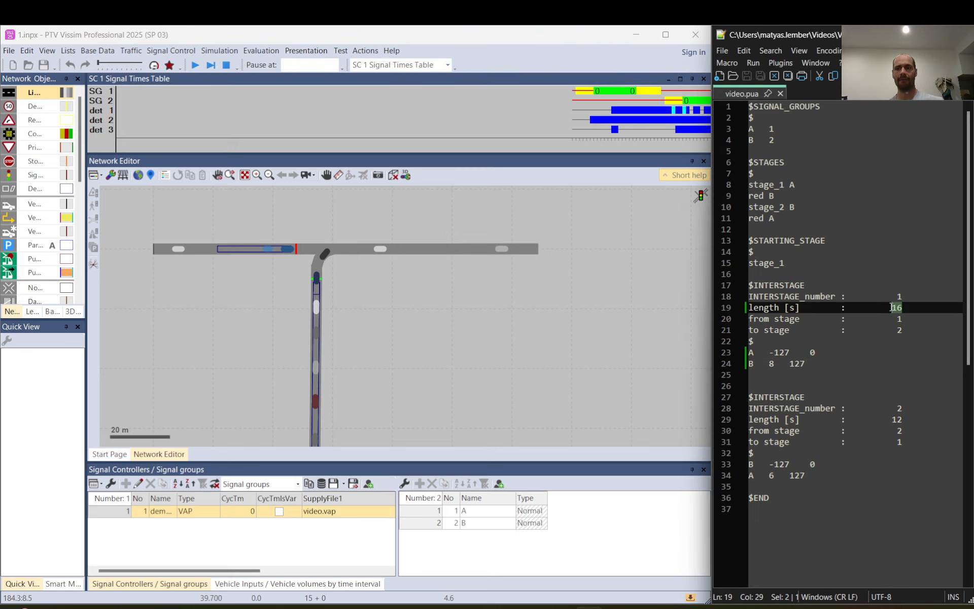
click(683, 107)
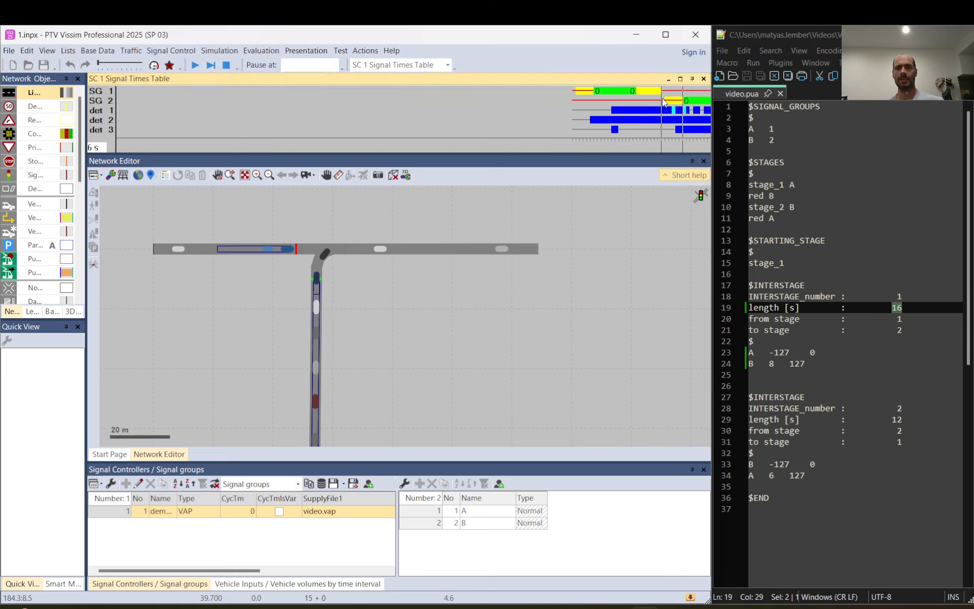
click(897, 309)
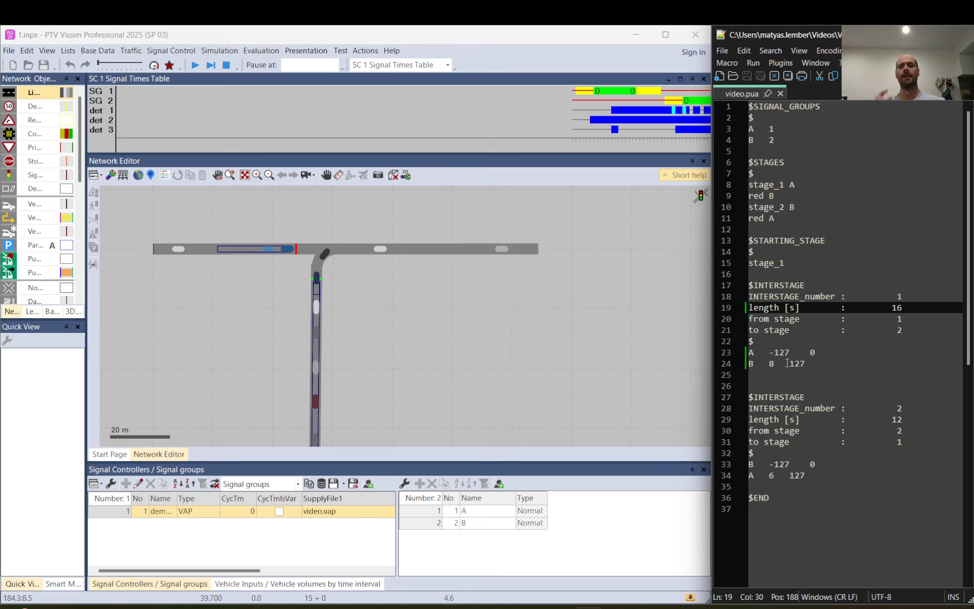
- Examine A's and B's switching values within interstage 1, contrasting the actual switching seconds with the -127 and 127 entries
drag(767, 352, 779, 362)
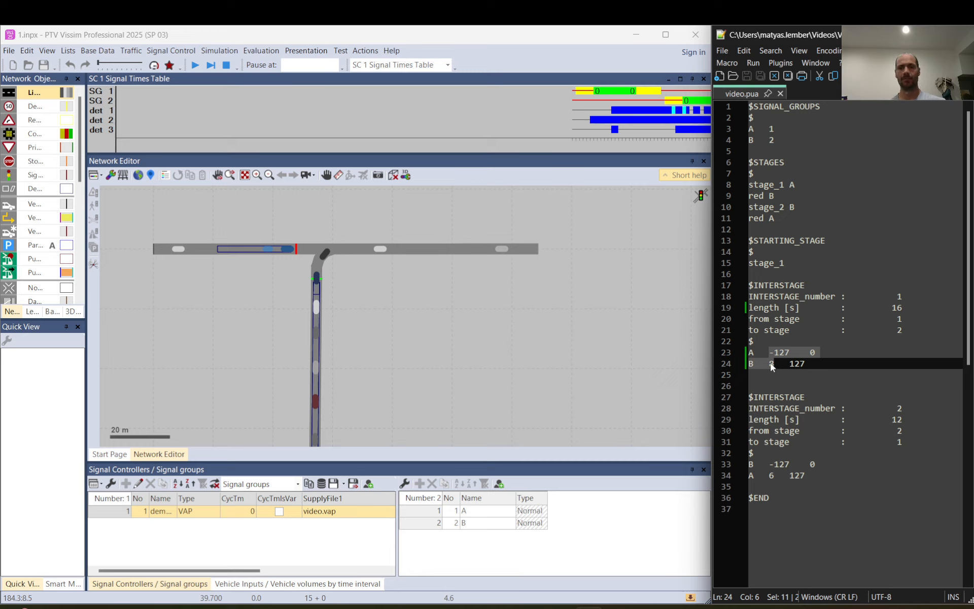
click(771, 363)
drag(771, 363, 775, 365)
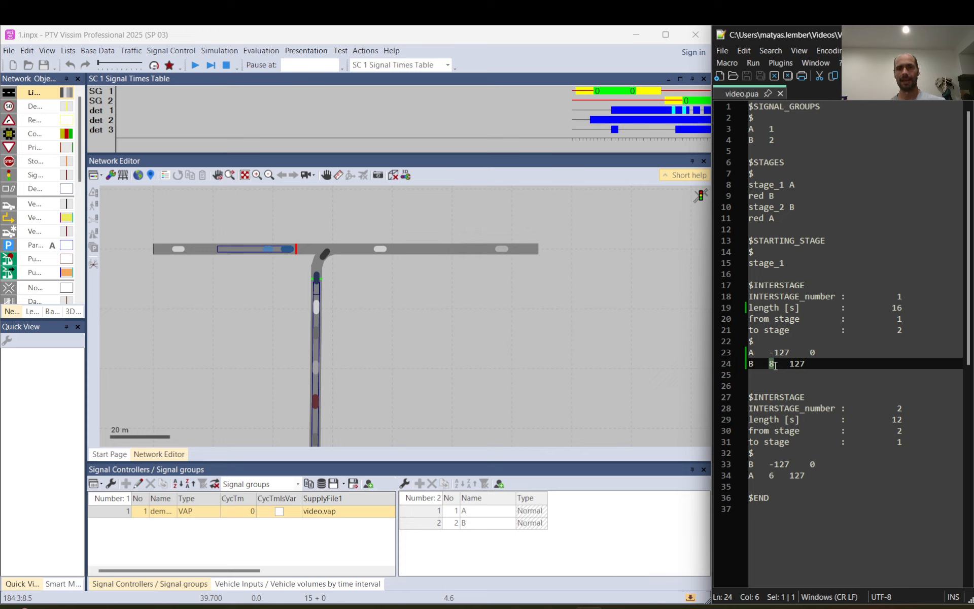
double_click(813, 353)
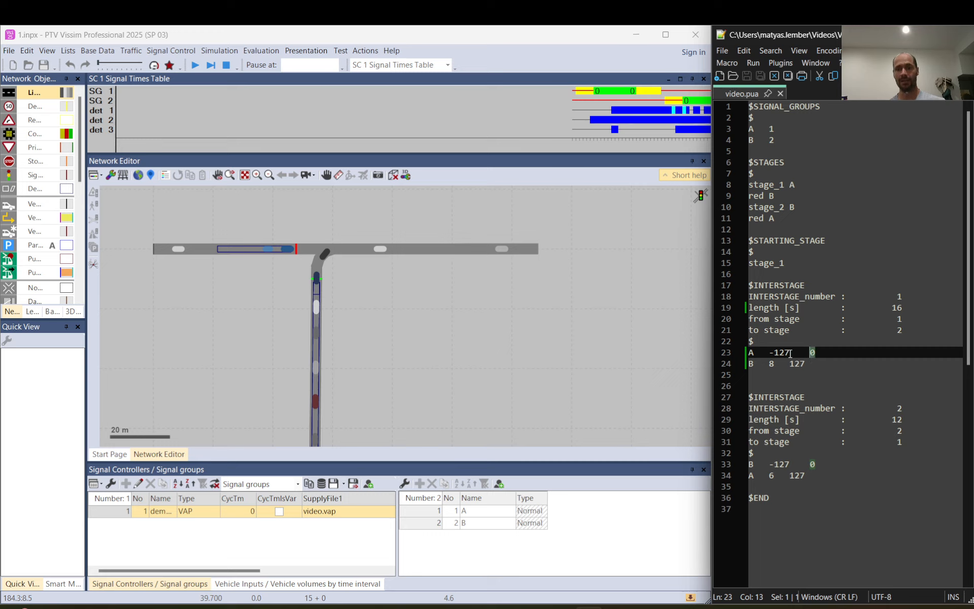
drag(769, 353, 792, 354)
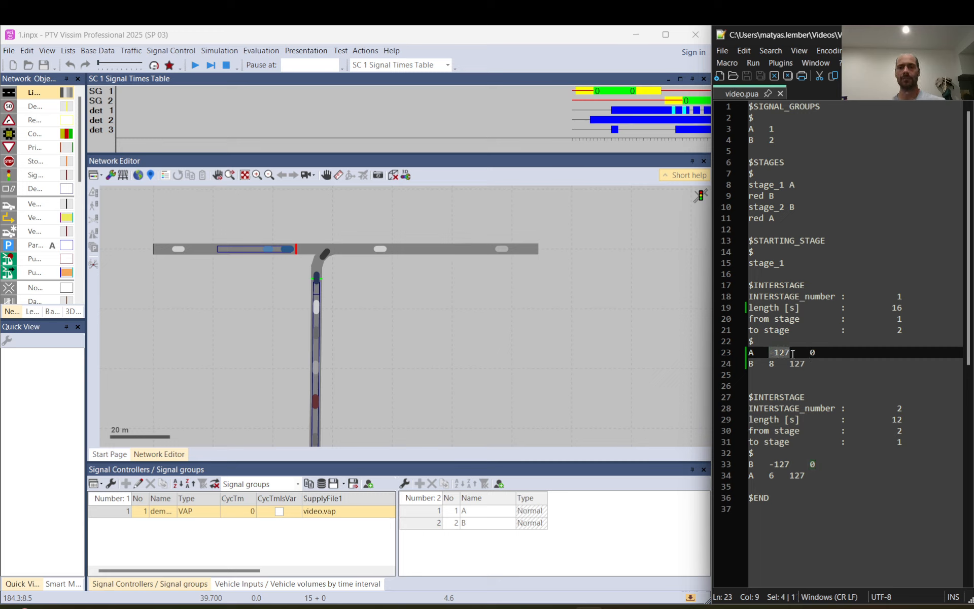
double_click(797, 364)
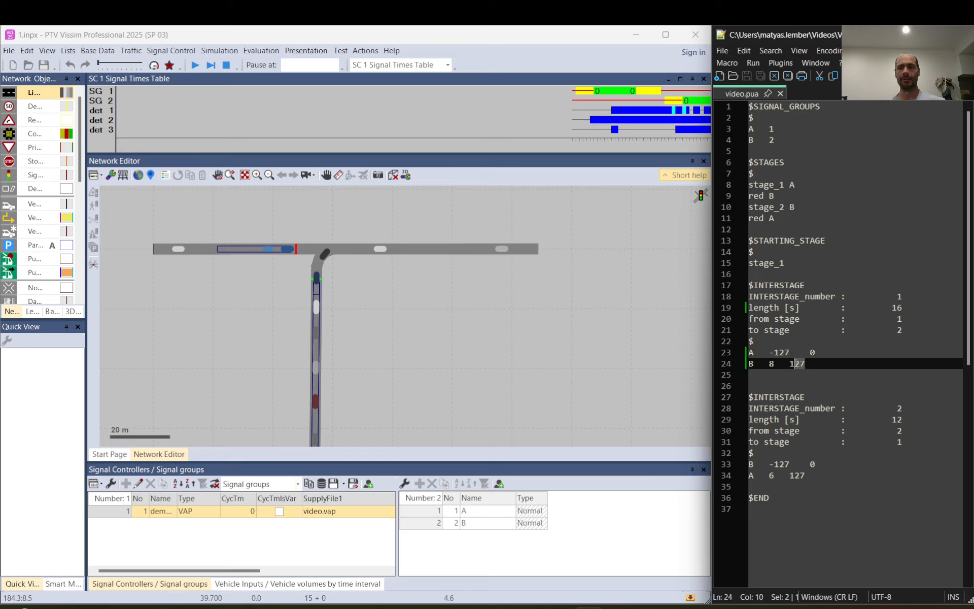
drag(789, 353, 771, 352)
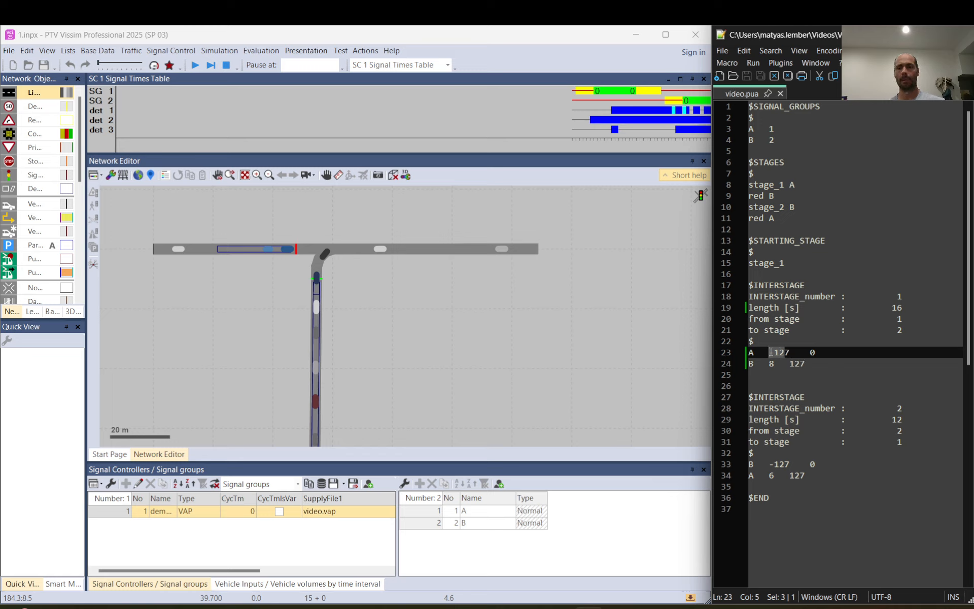